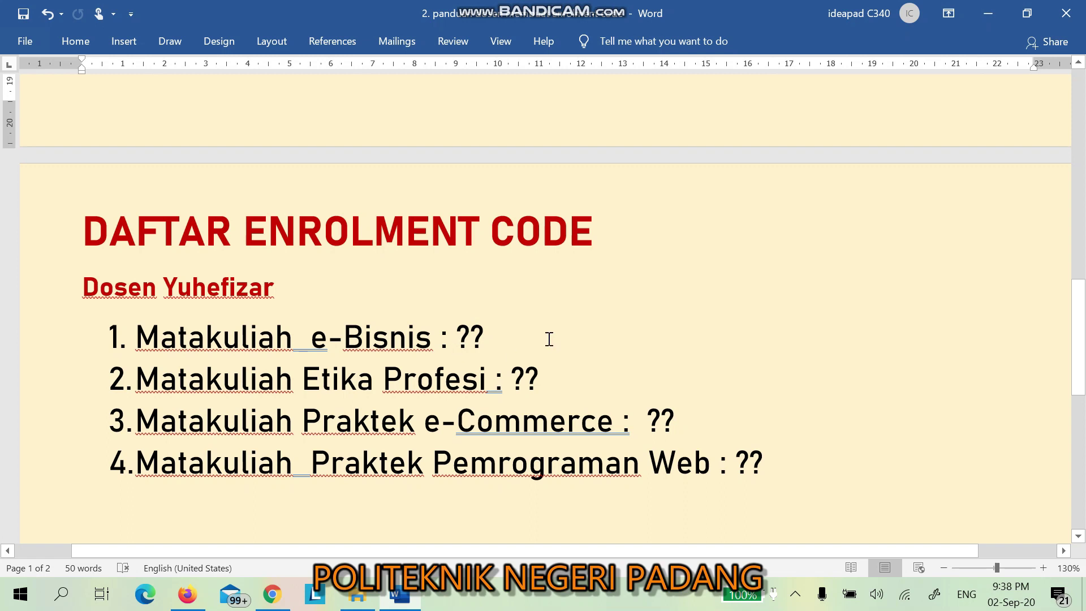
Step: Switch from the Word enrolment code list to the SPADA site in Chrome
left_click(272, 595)
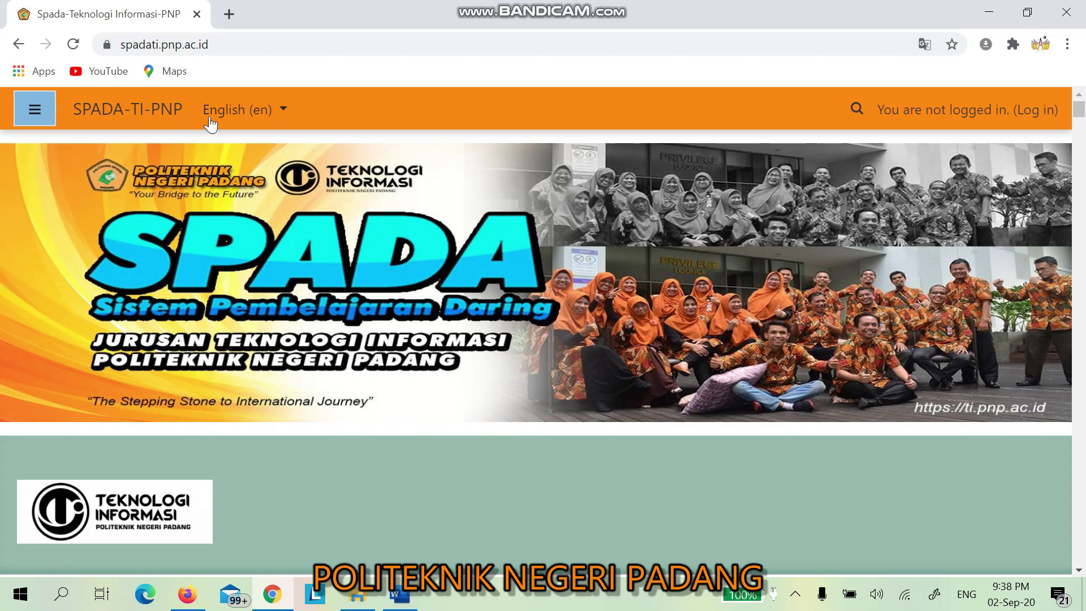
Step: Select the spadati.pnp.ac.id address, then go to the site's Log in page
left_click(215, 48)
left_click_drag(214, 48, 123, 51)
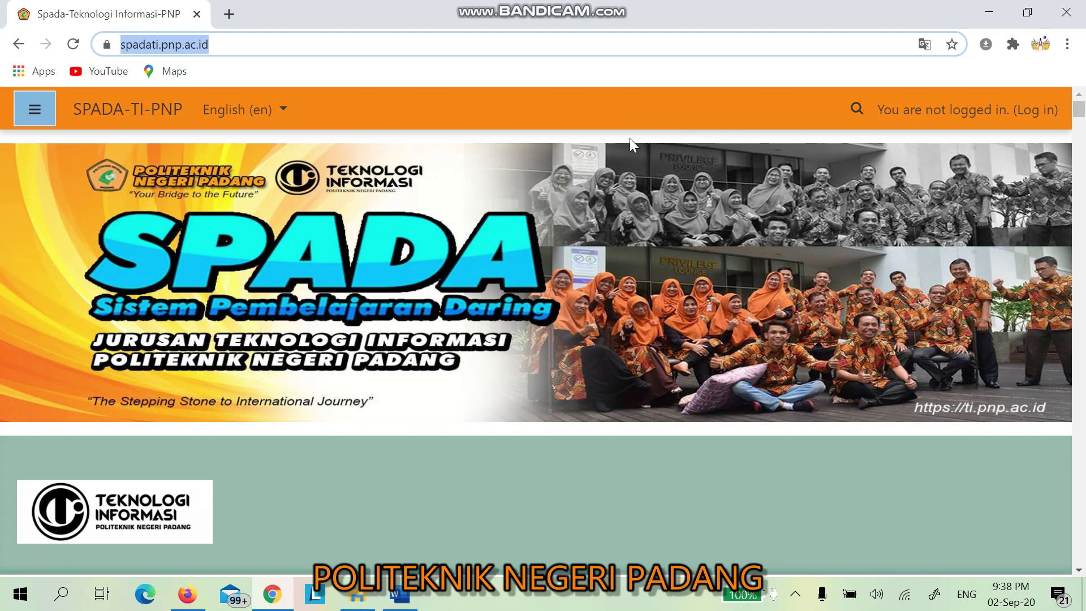
left_click(1038, 107)
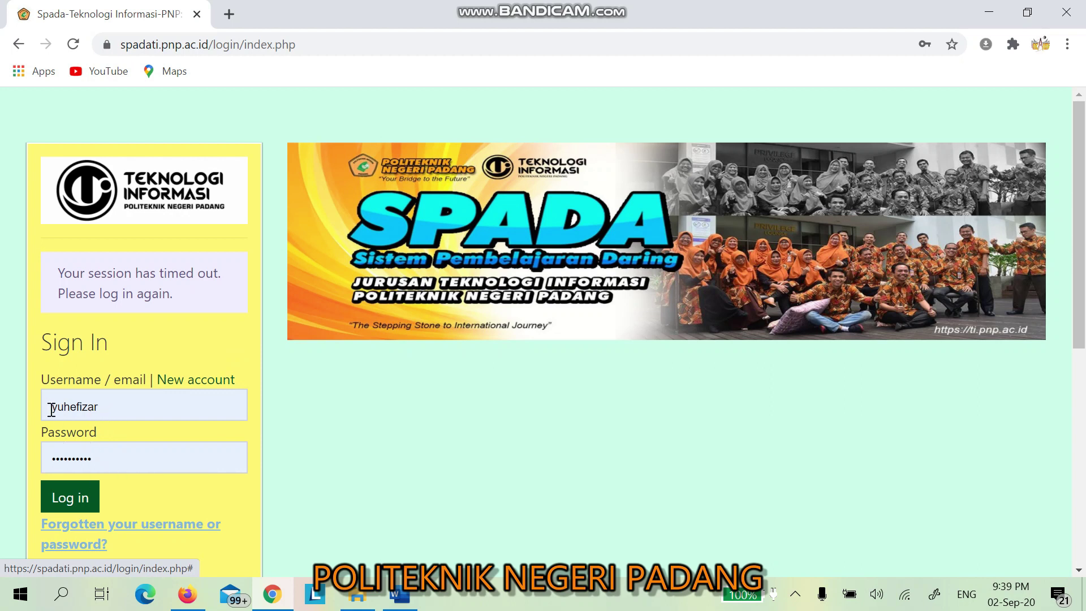
Step: Log in to SPADA-TI-PNP with the autofilled username and password
left_click(69, 500)
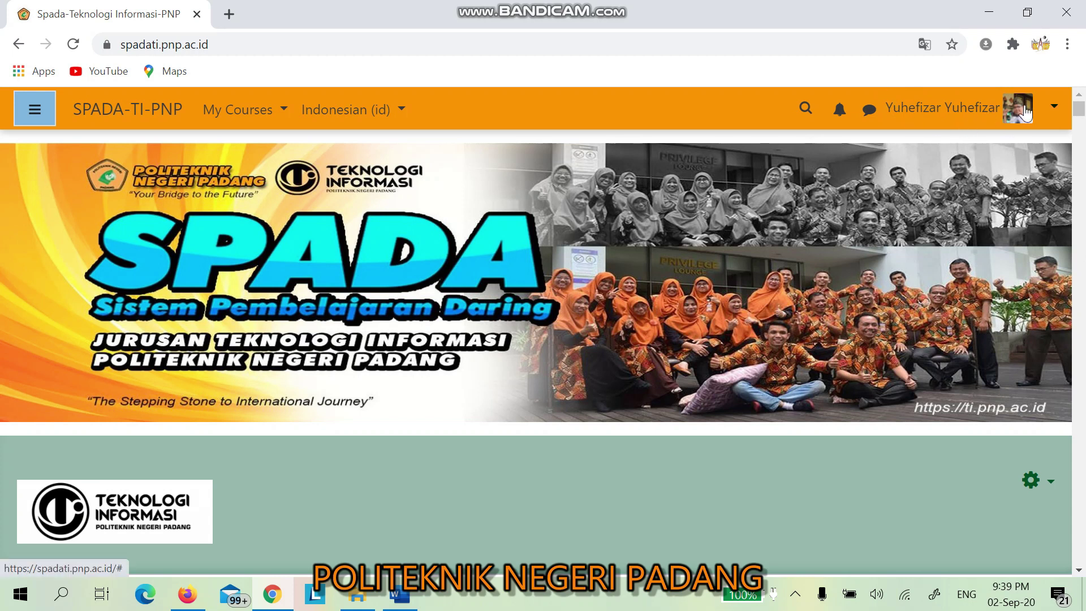
Step: Change the site language from Indonesian (id) to English (en) and open My Courses
left_click(1053, 110)
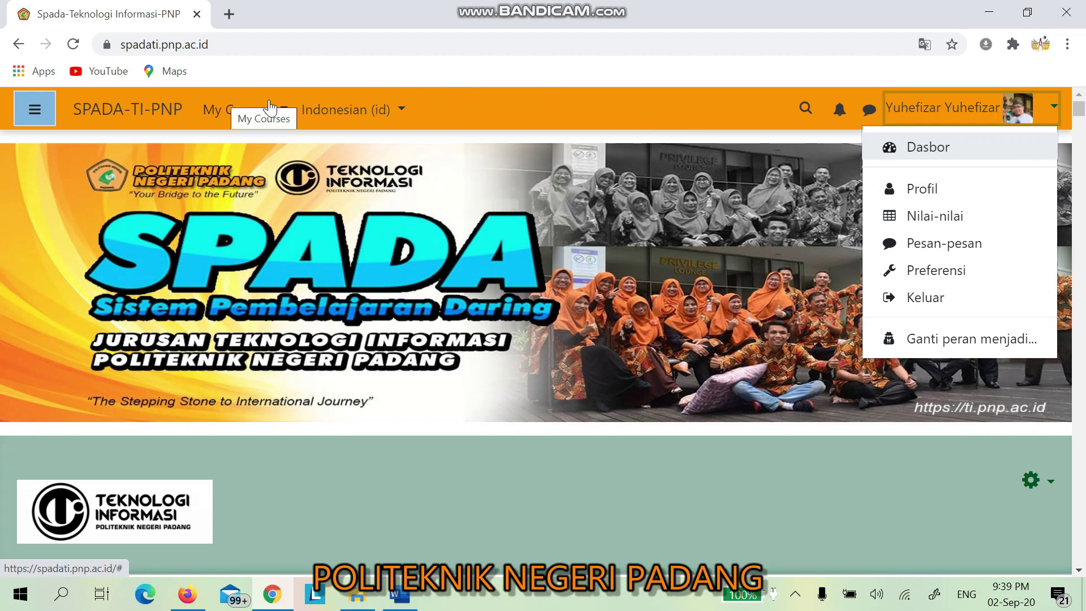
left_click(483, 98)
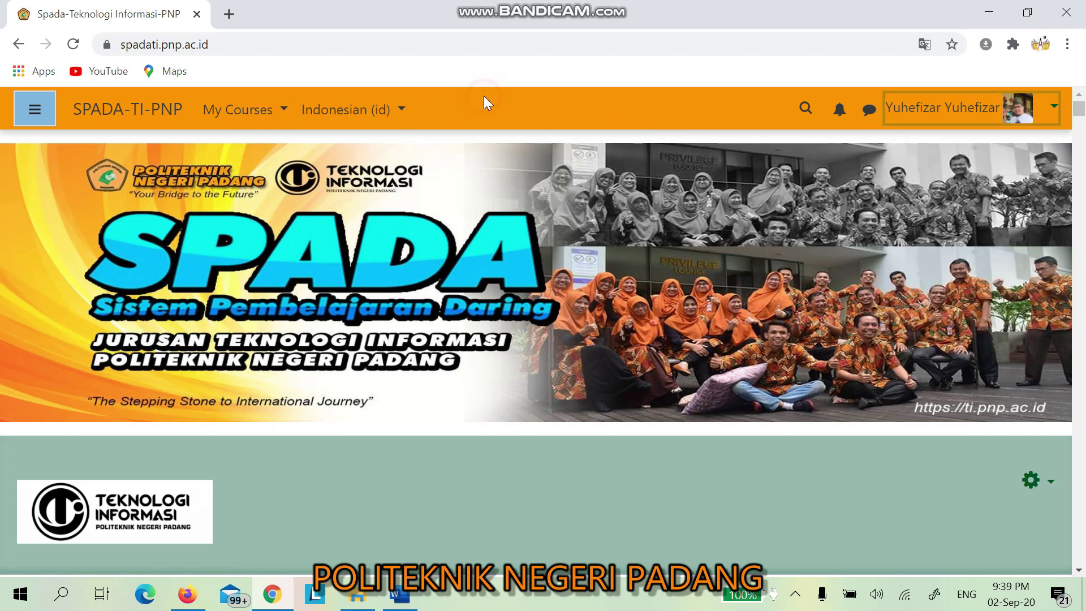
left_click(399, 109)
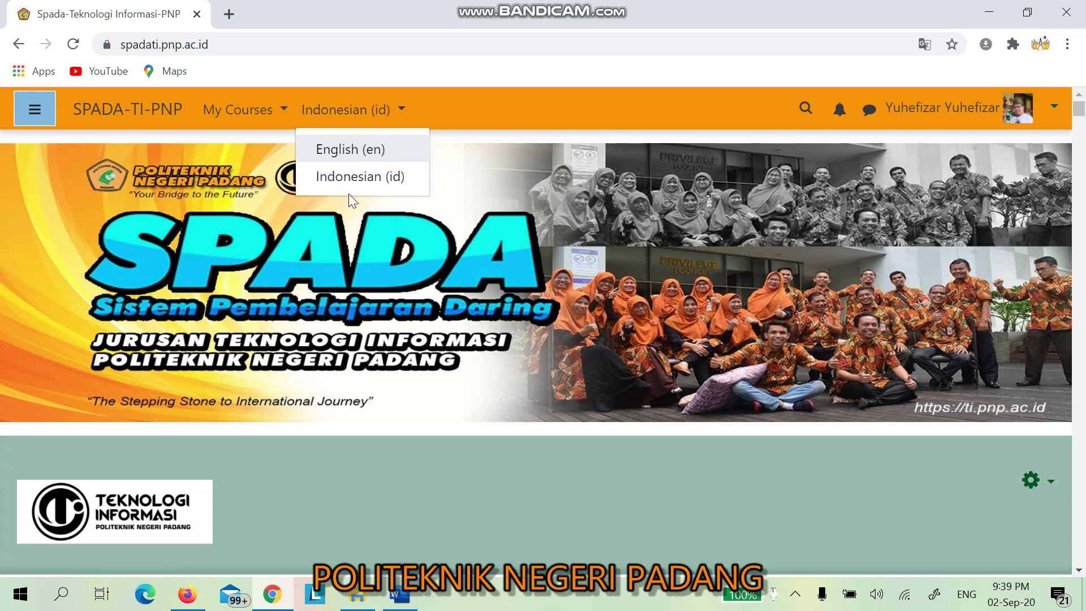
left_click(352, 150)
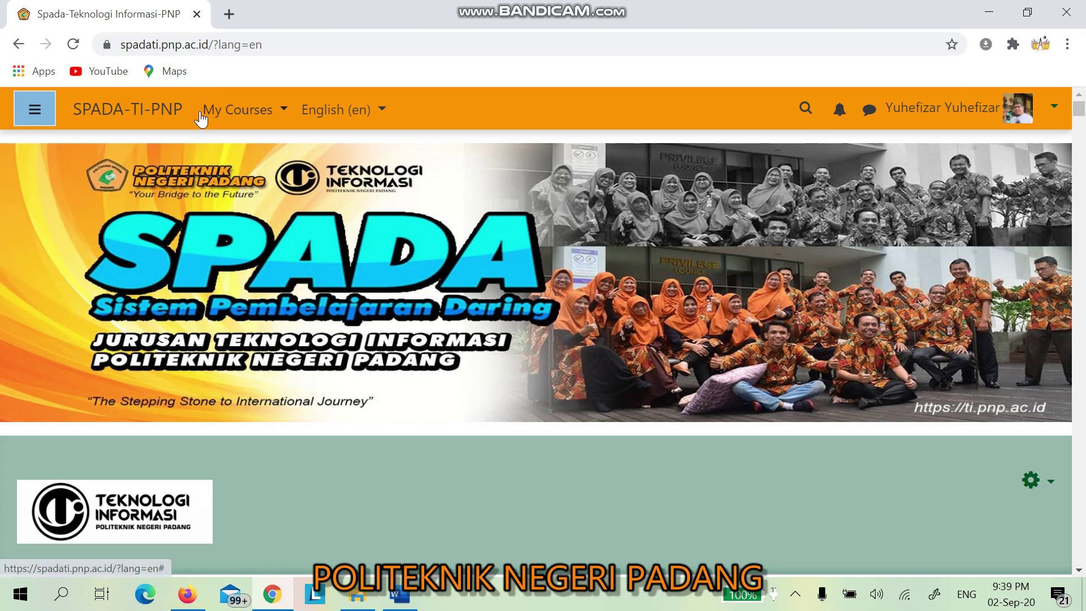
left_click(284, 113)
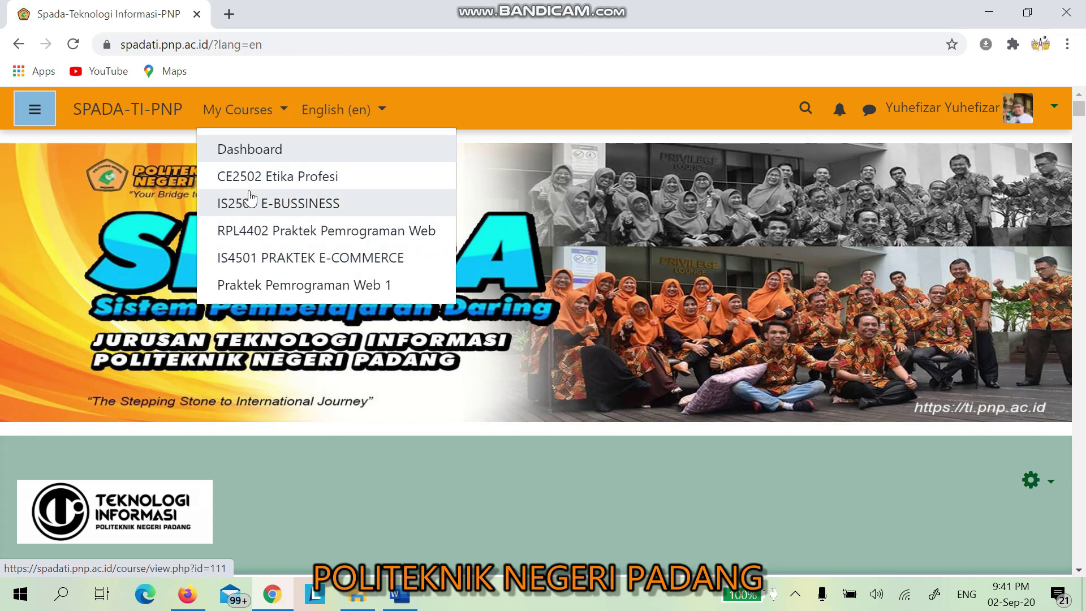
Step: Open CE2502 Etika Profesi and go to its Easy enrollments code settings
left_click(293, 176)
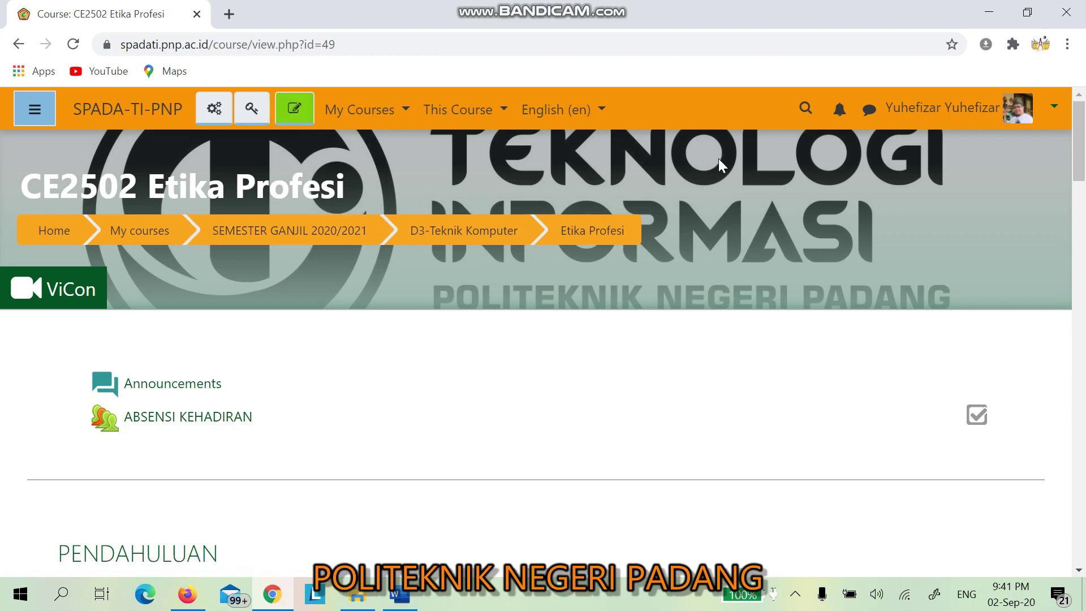
left_click_drag(1079, 141, 1079, 199)
left_click_drag(1077, 208, 1045, 102)
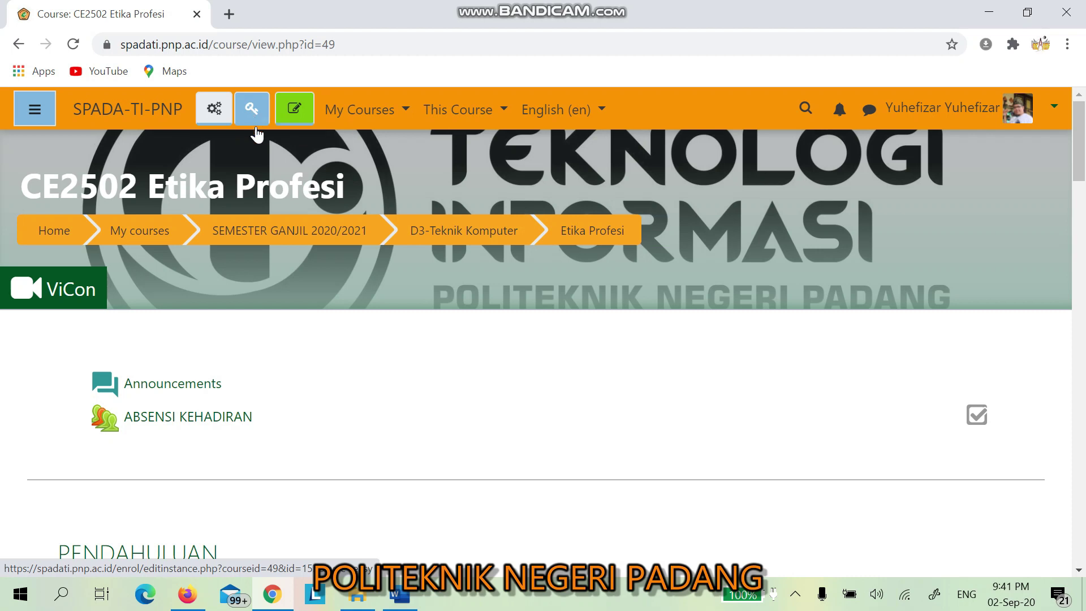
left_click(248, 107)
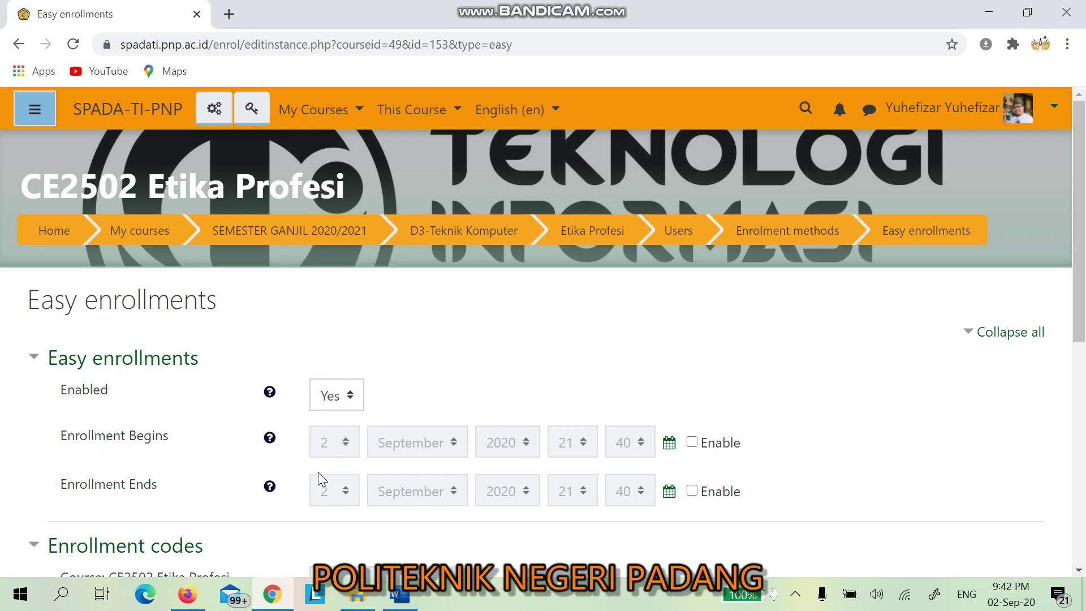
Step: Change the Enrollment Ends day to 7, then disable both begin and end date limits
left_click(690, 444)
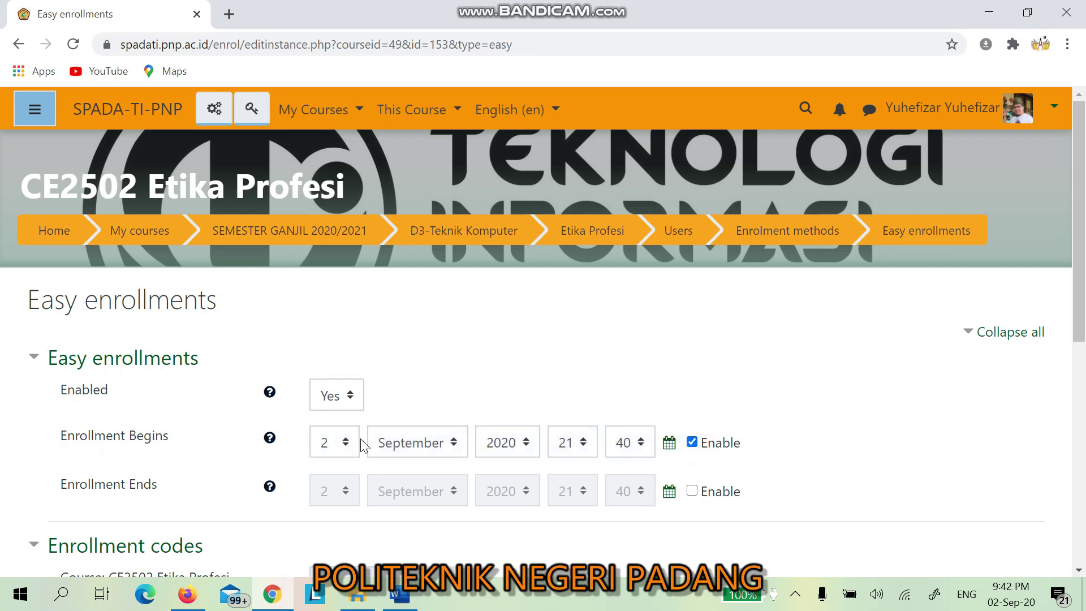
left_click(691, 490)
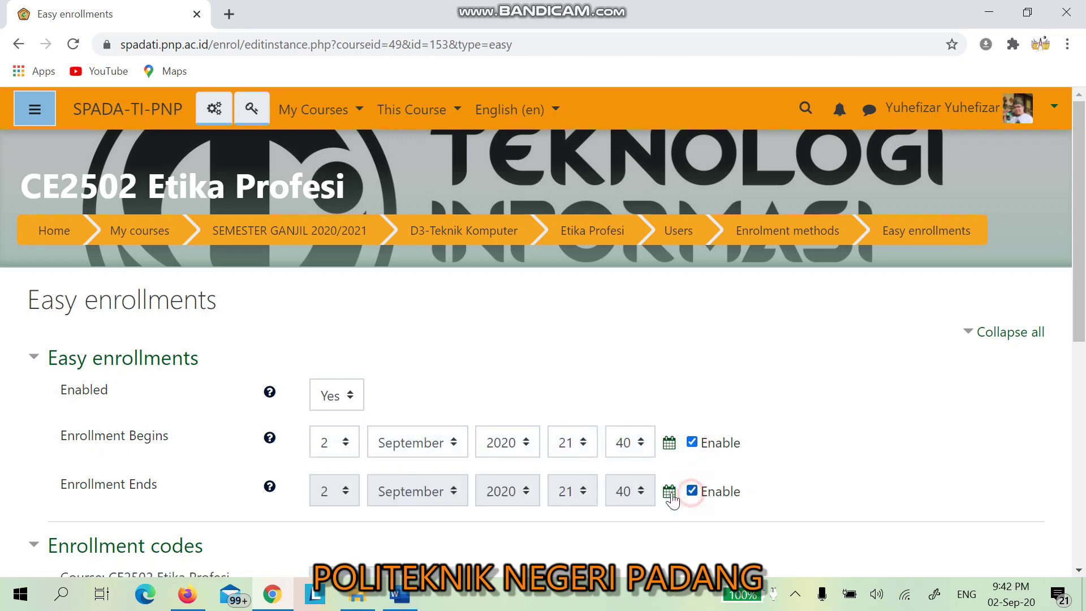
left_click(345, 492)
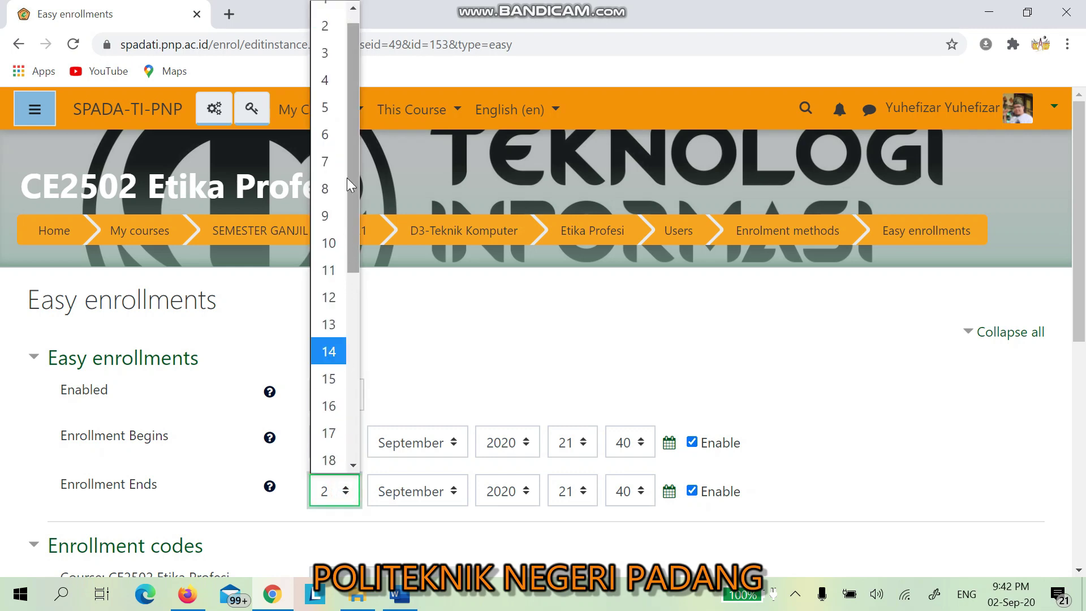
left_click(328, 163)
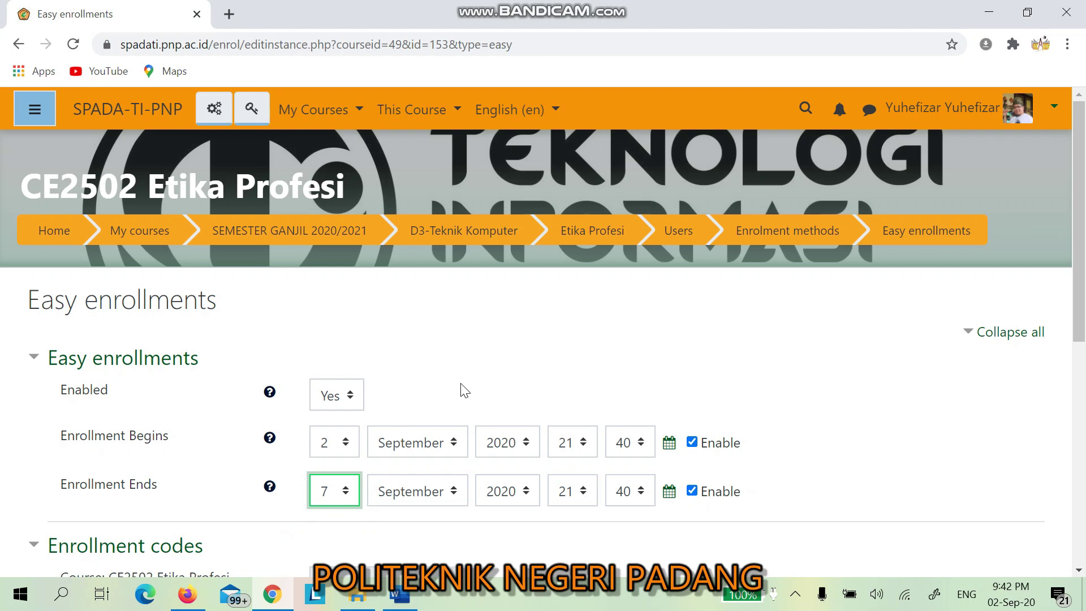
left_click(691, 442)
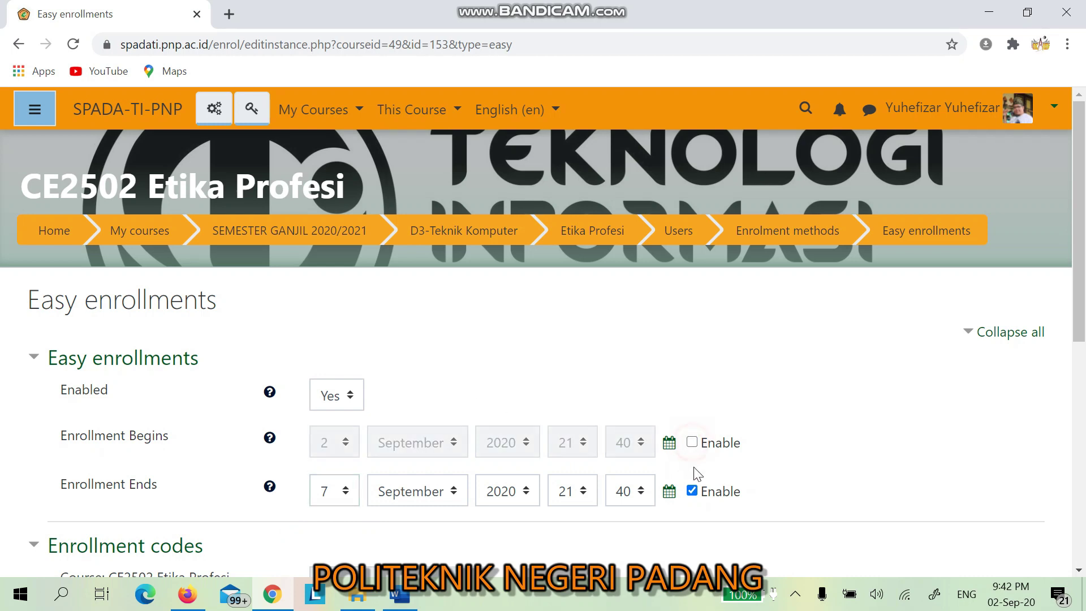
left_click(691, 491)
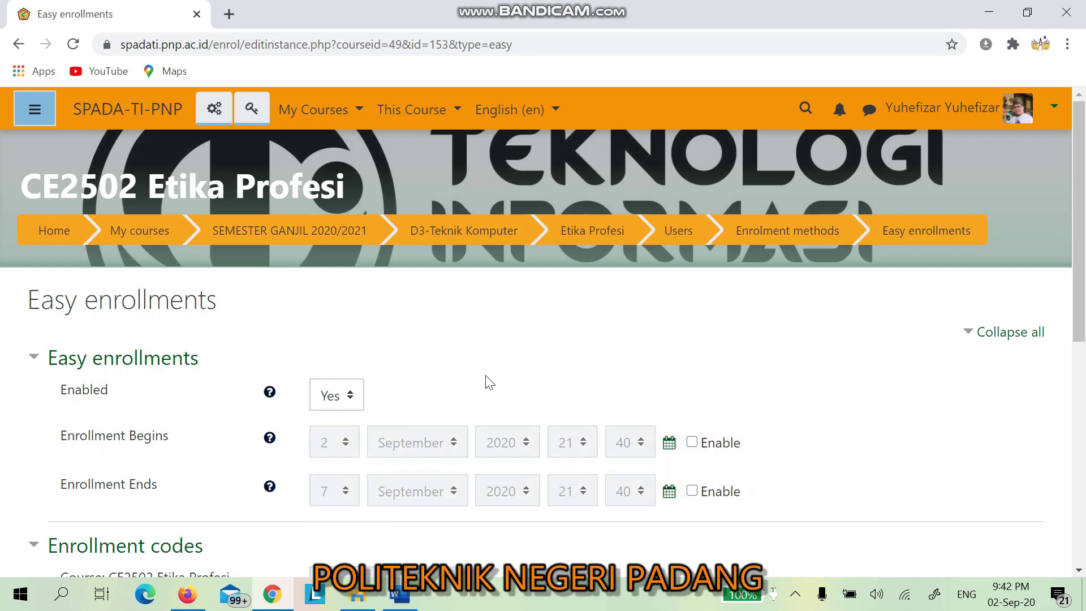
left_click_drag(1082, 283, 1082, 291)
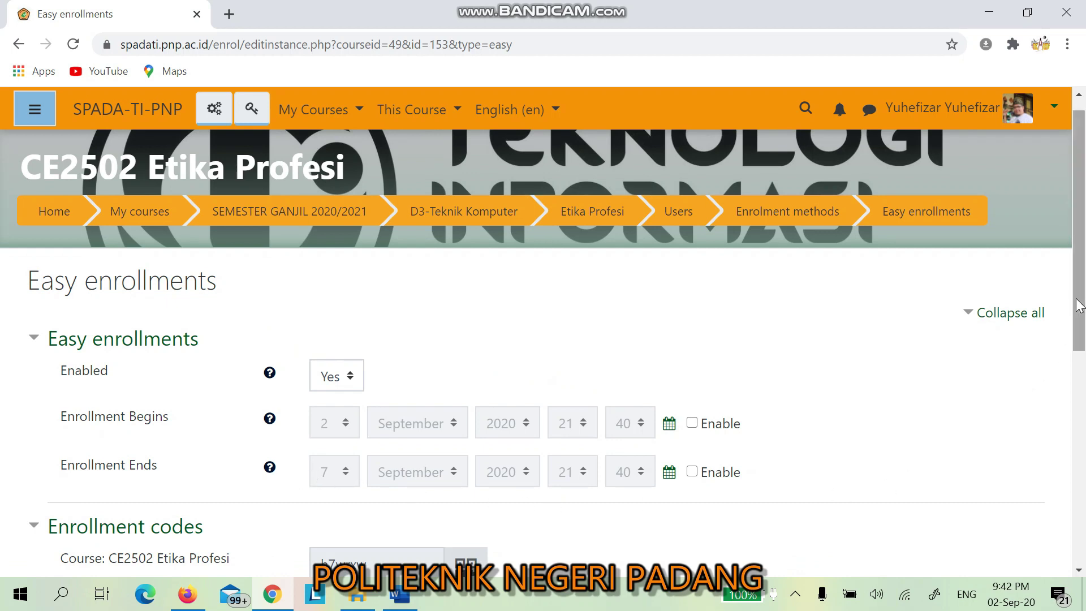
left_click_drag(1080, 298, 1082, 358)
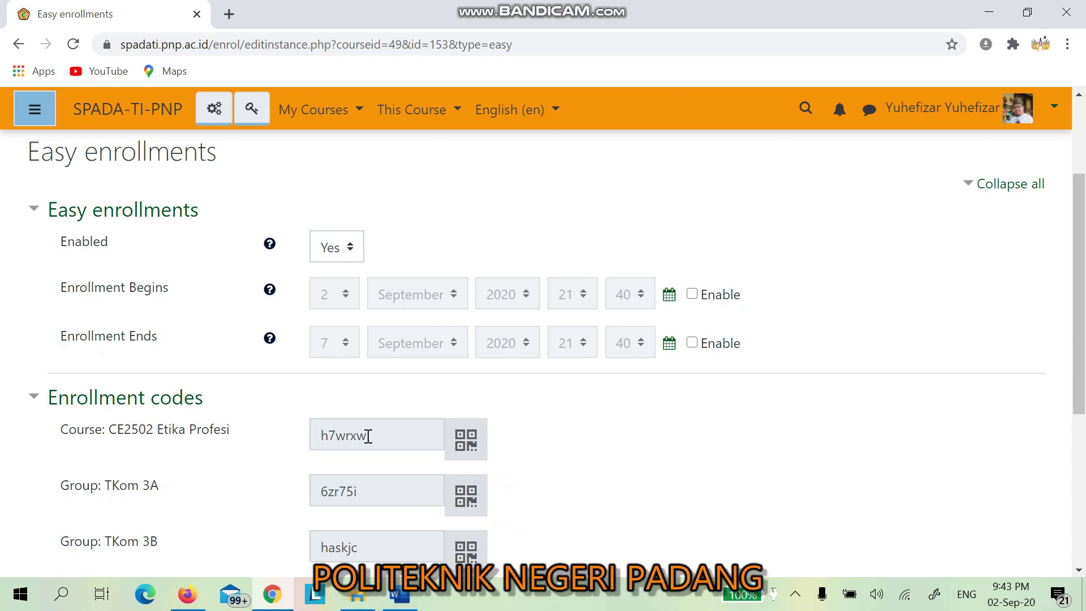
left_click_drag(373, 437, 318, 428)
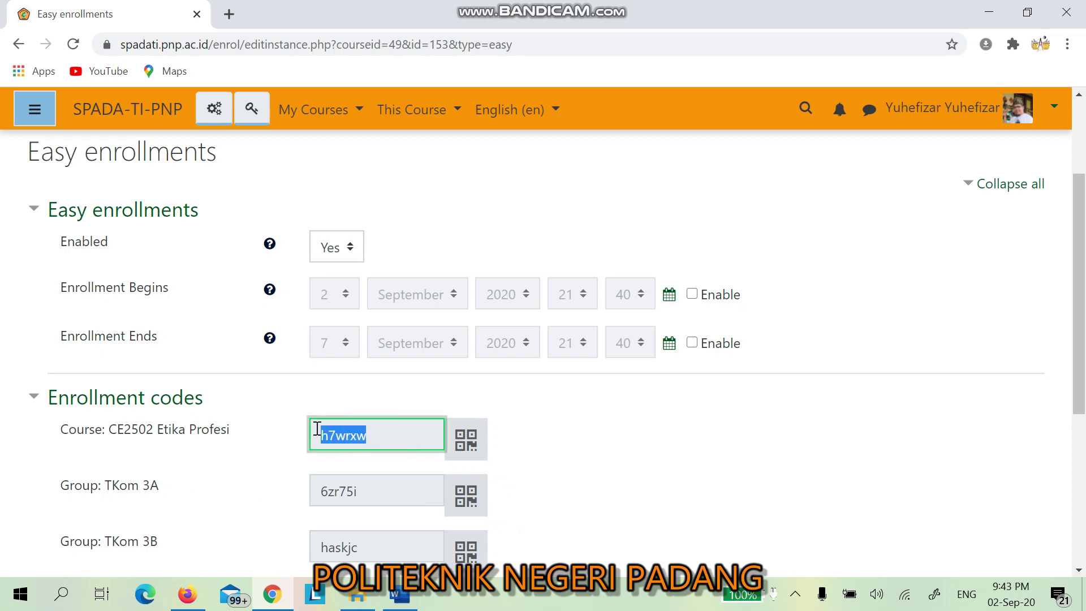
left_click(398, 436)
left_click_drag(375, 437, 318, 438)
right_click(340, 439)
left_click(362, 451)
left_click(399, 594)
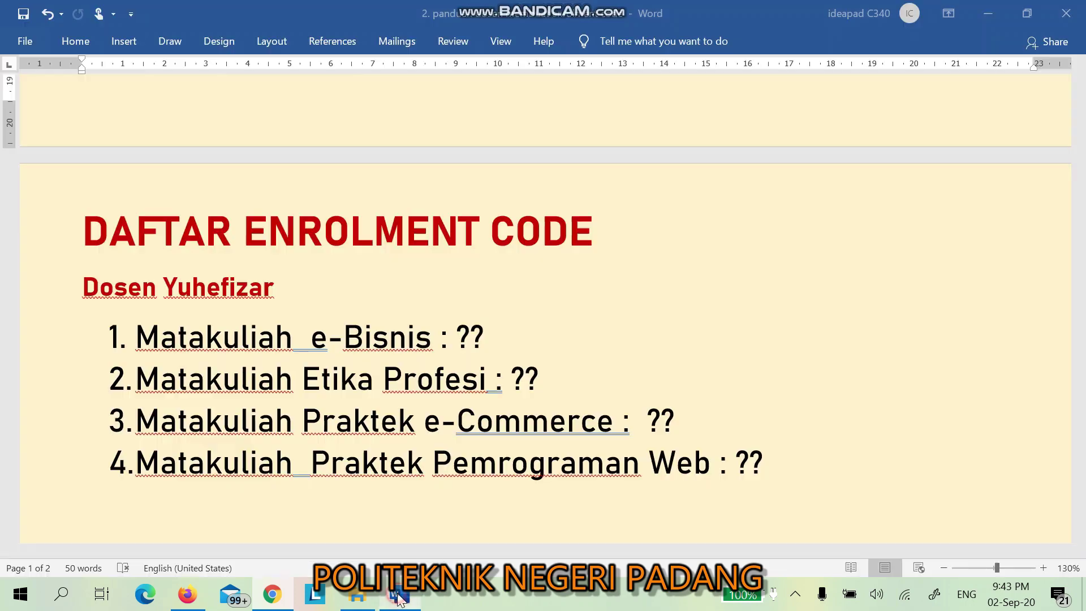
left_click(547, 378)
key("BackSpace")
key("BackSpace")
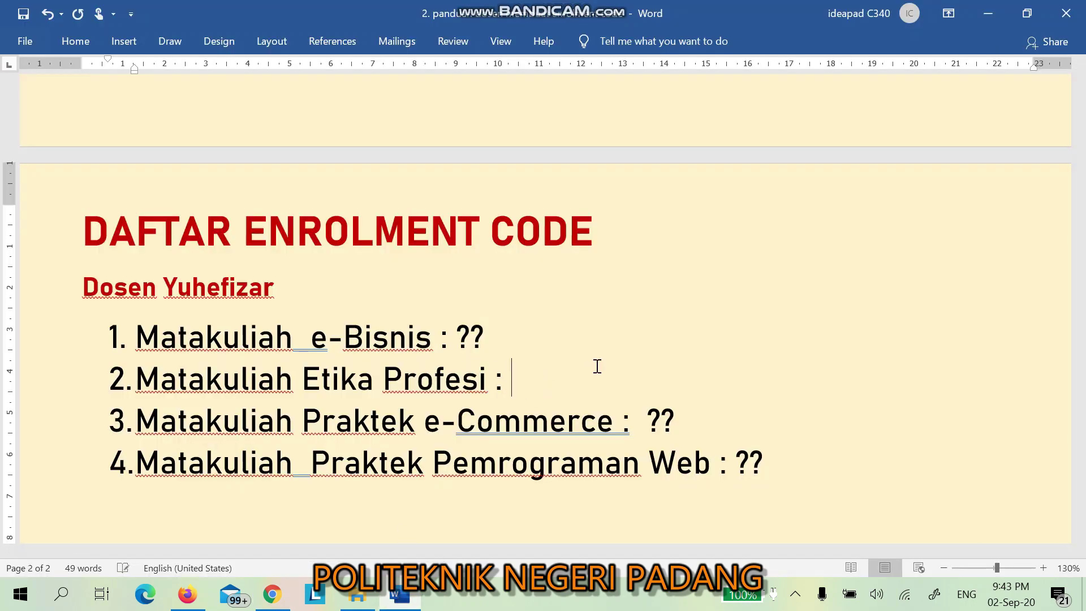
key("ctrl+v")
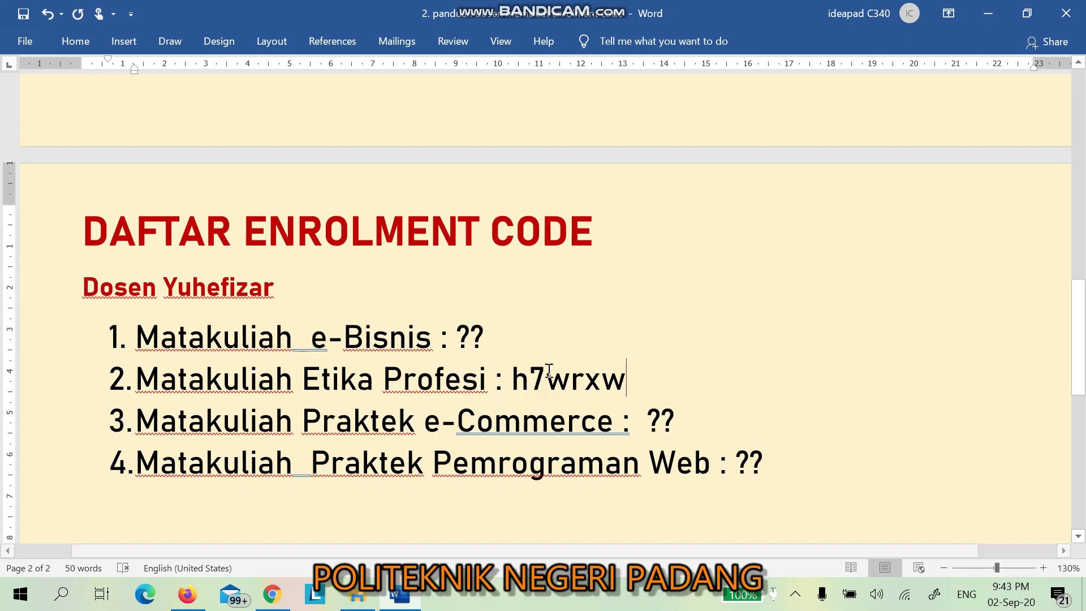
left_click(272, 594)
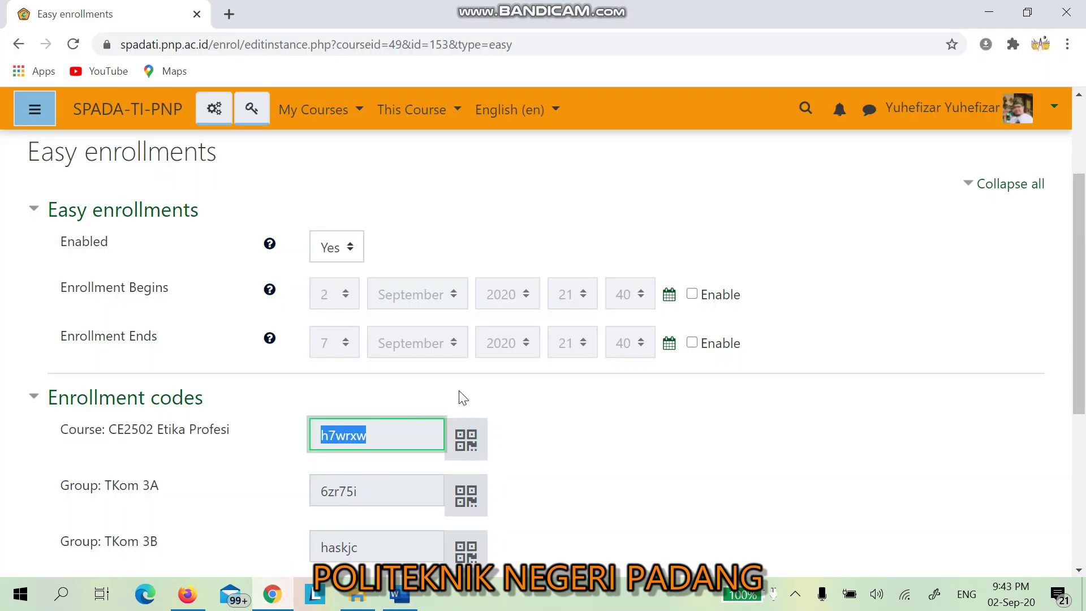
scroll(468, 389, "down", 1)
scroll(384, 390, "down", 1)
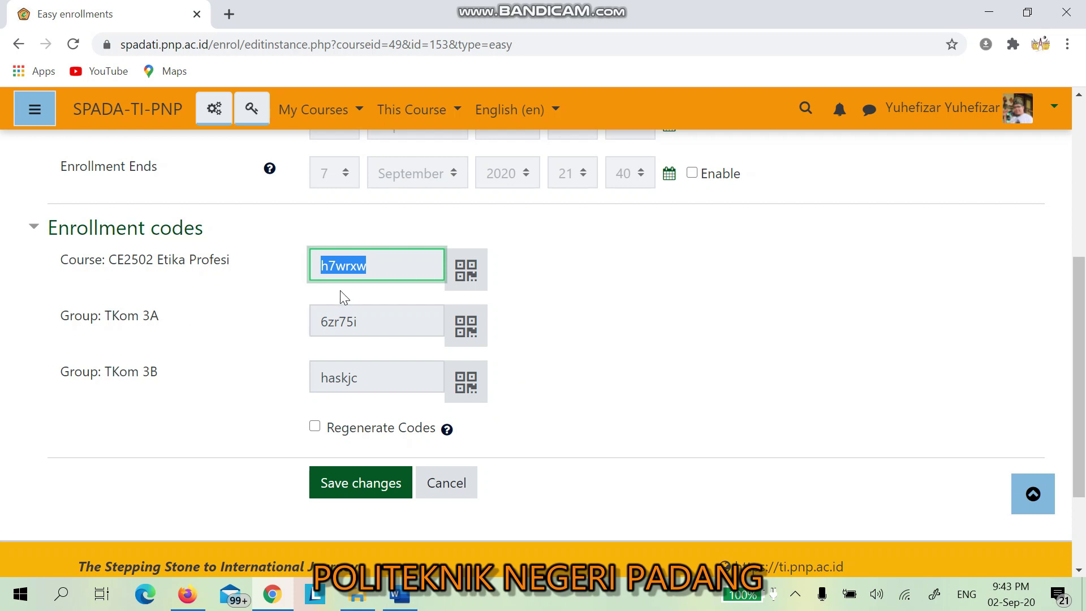
left_click(378, 265)
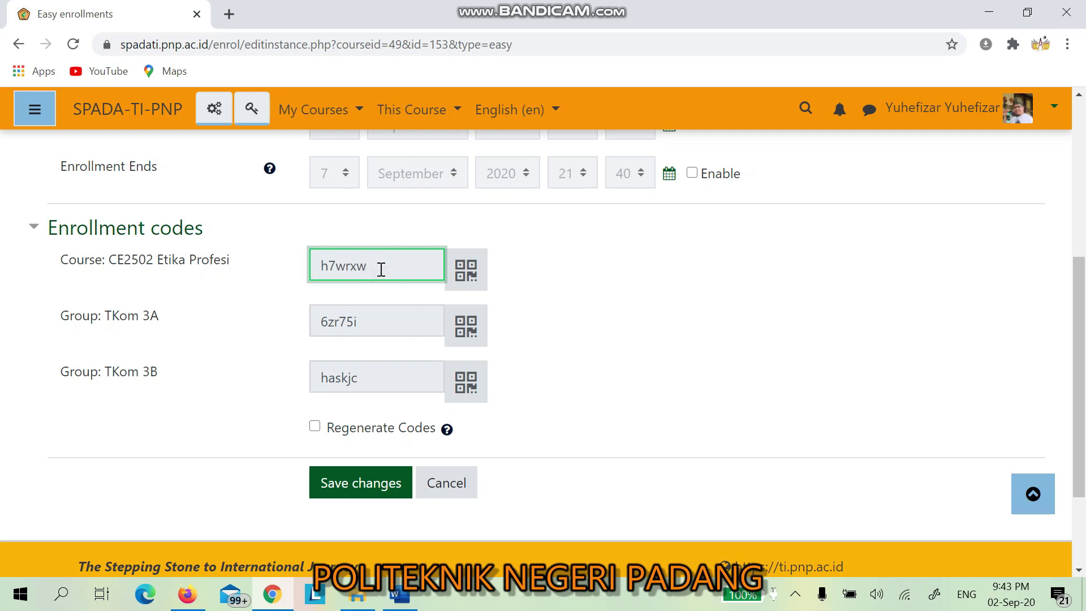
left_click_drag(364, 267, 318, 266)
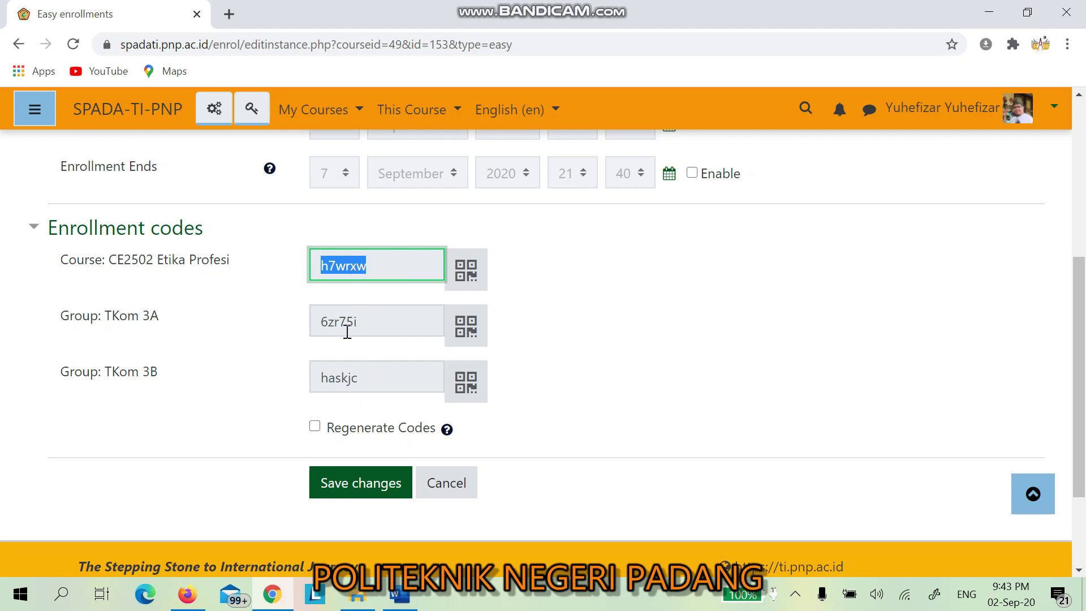
left_click(359, 484)
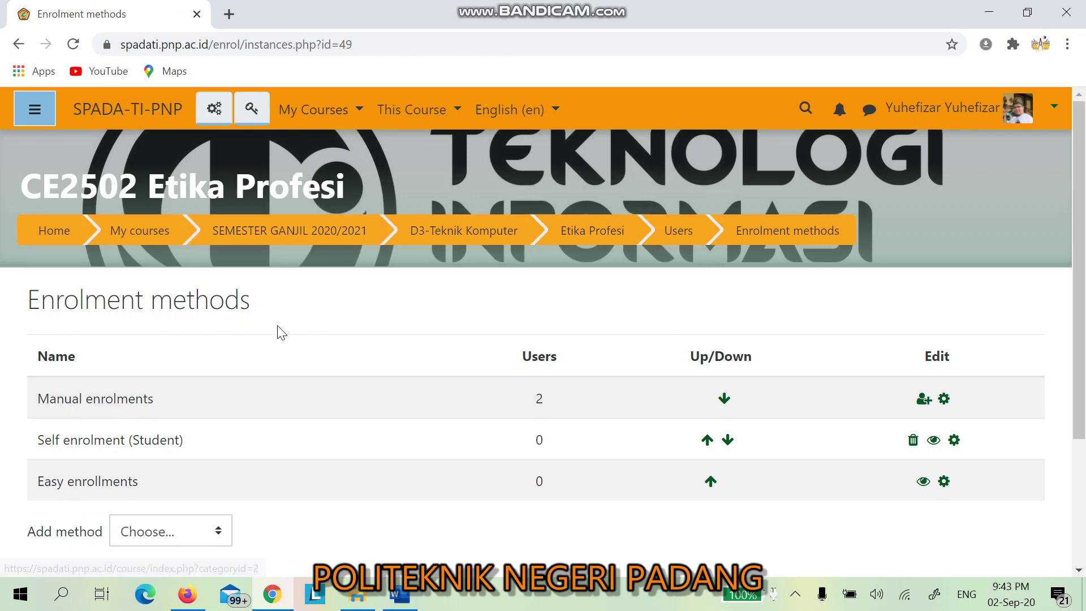
left_click(355, 111)
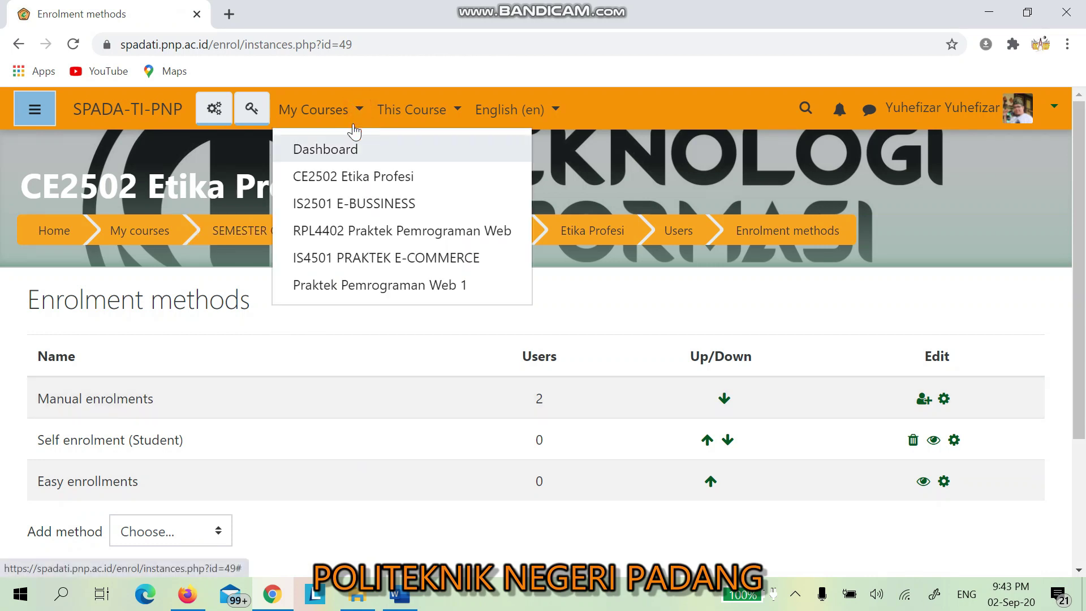
left_click(350, 204)
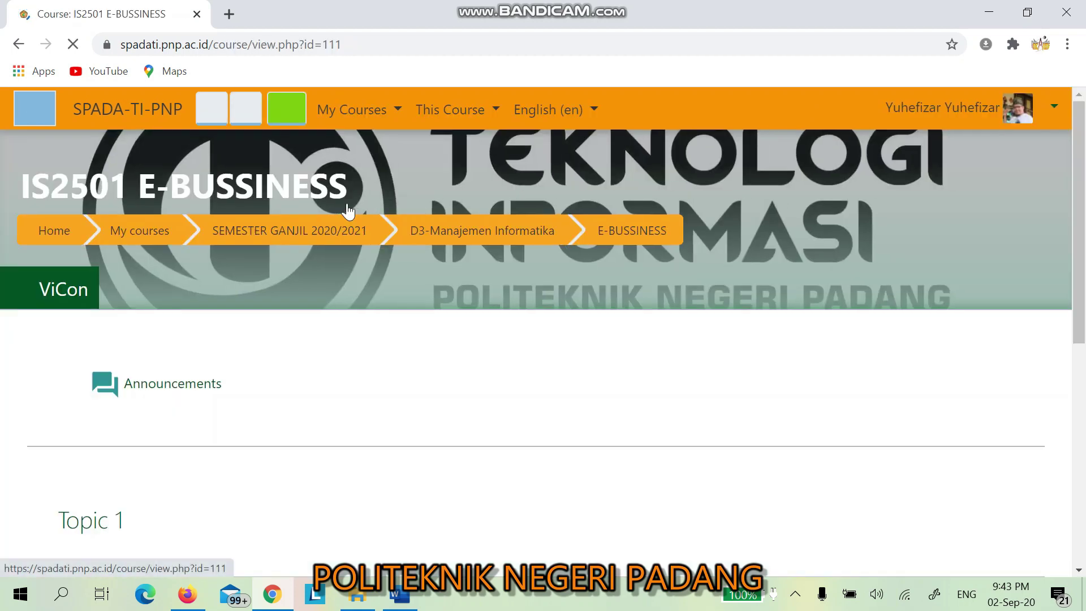
left_click(260, 113)
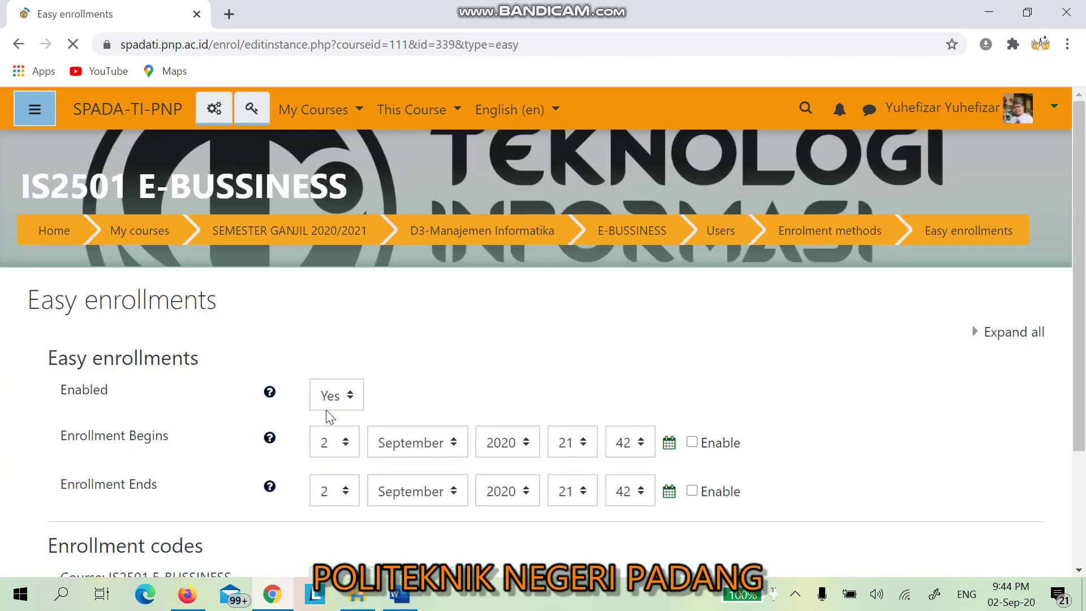
scroll(328, 440, "down", 3)
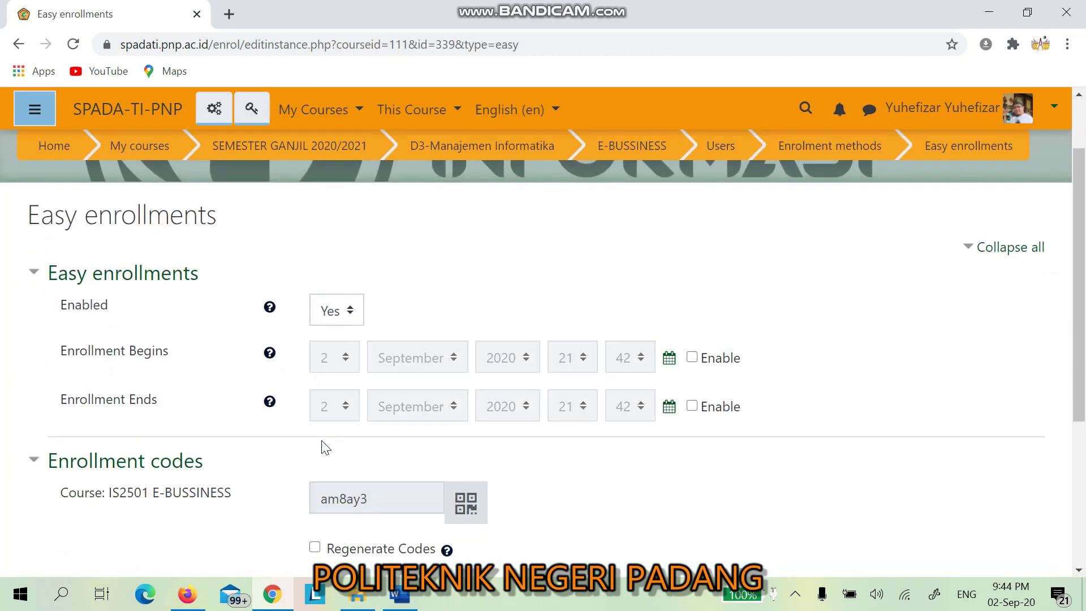
left_click(392, 413)
left_click_drag(392, 413, 317, 417)
key("ctrl+c")
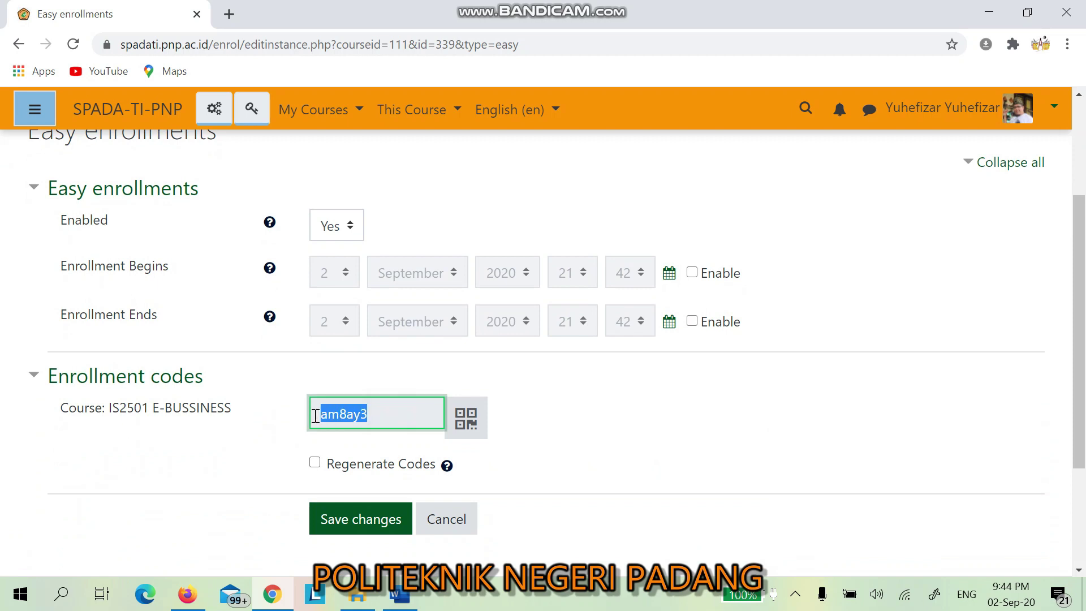
left_click(400, 594)
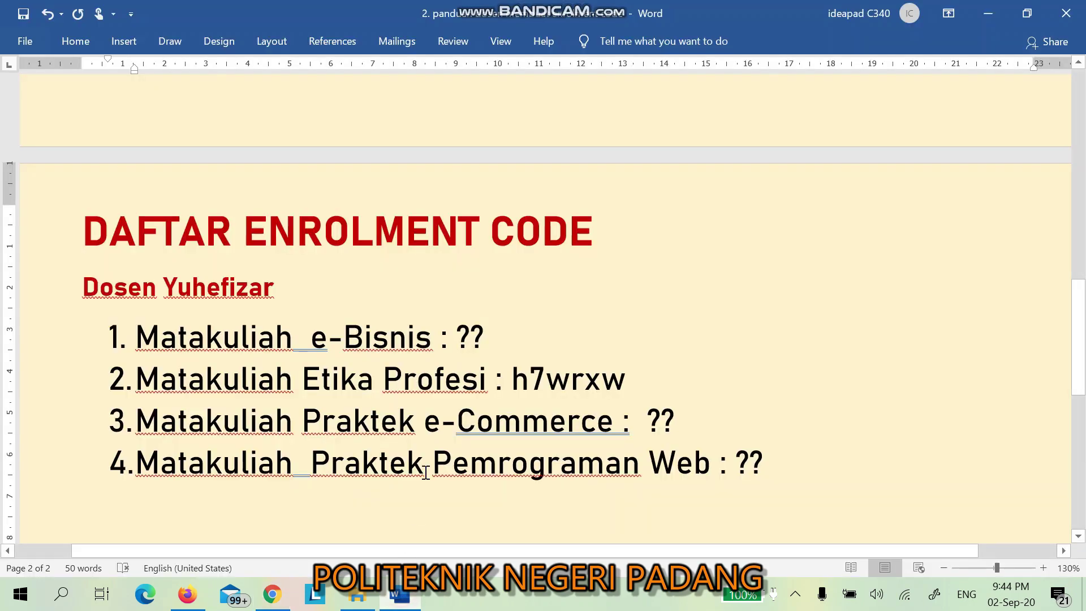
left_click(491, 330)
left_click_drag(491, 330, 460, 337)
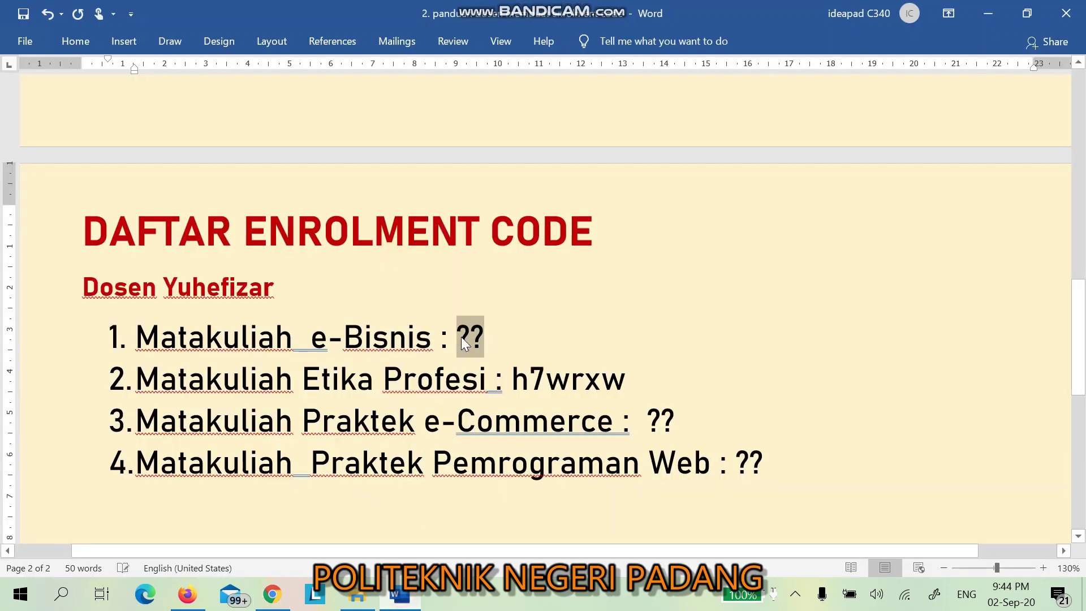
key("ctrl+v")
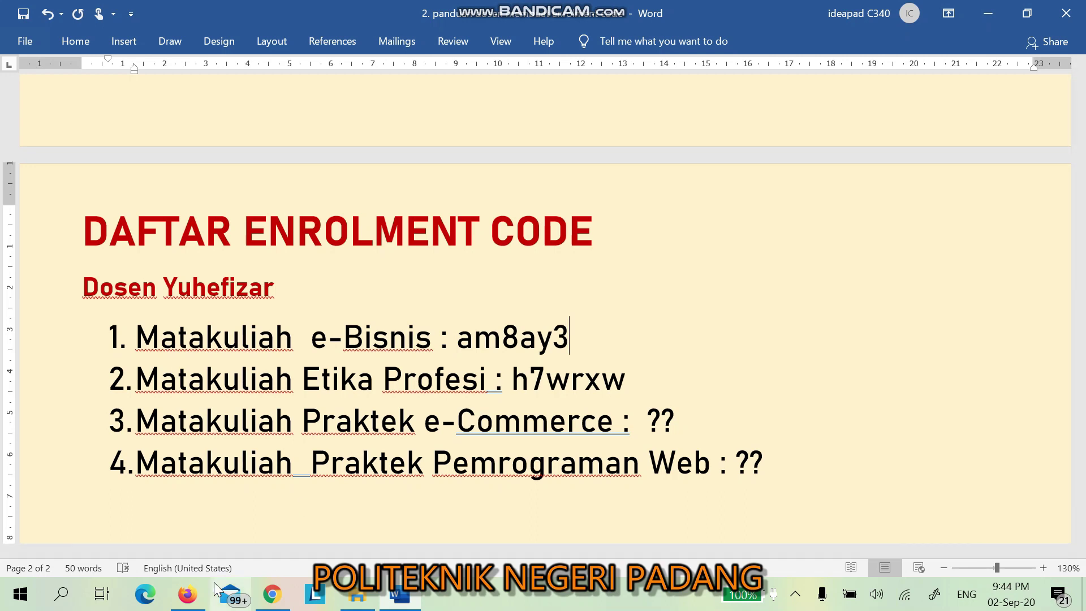
left_click(273, 593)
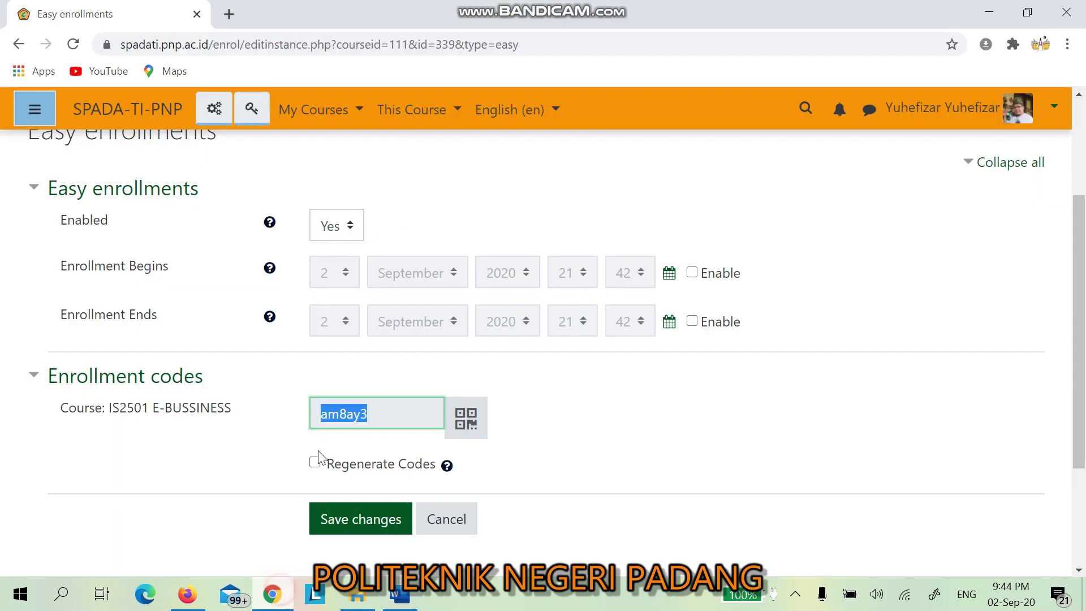
Step: Save the E-BUSSINESS course's easy enrollment settings
left_click(358, 112)
left_click_drag(548, 453, 327, 463)
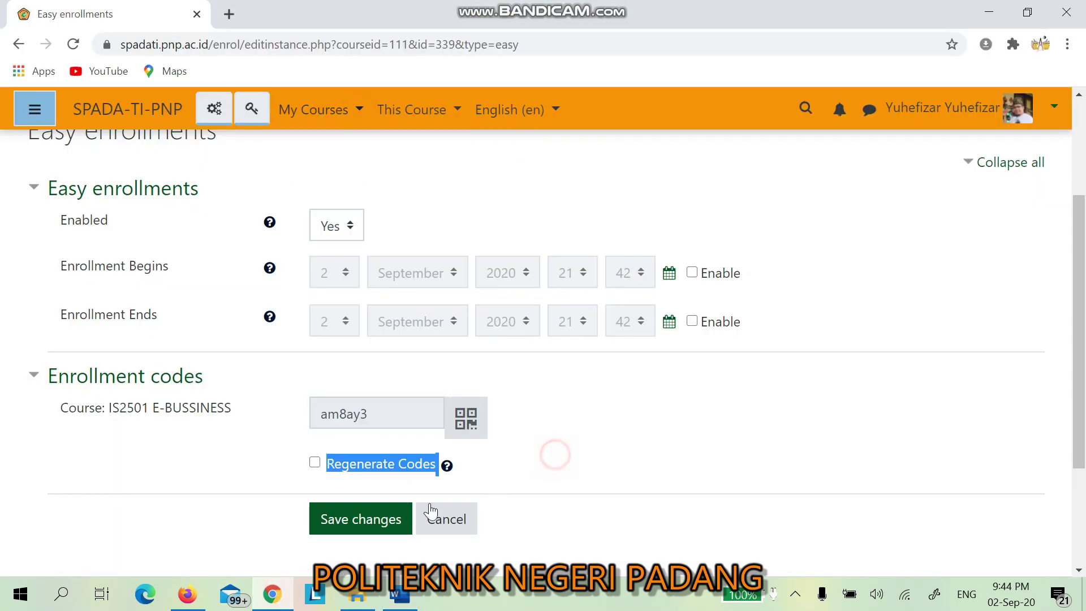
left_click(366, 520)
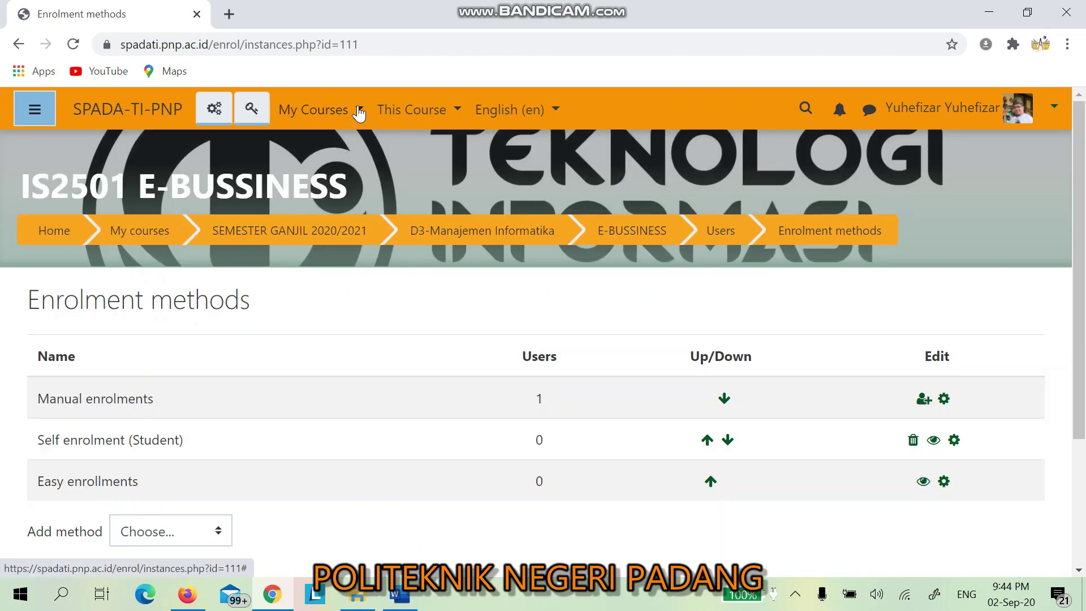
left_click(358, 112)
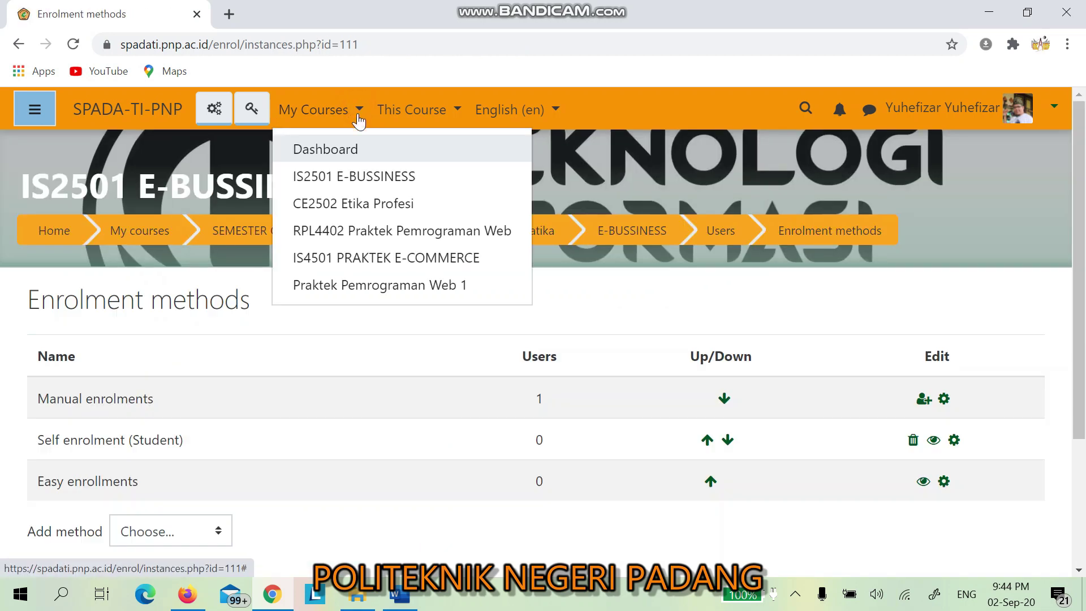
left_click(369, 231)
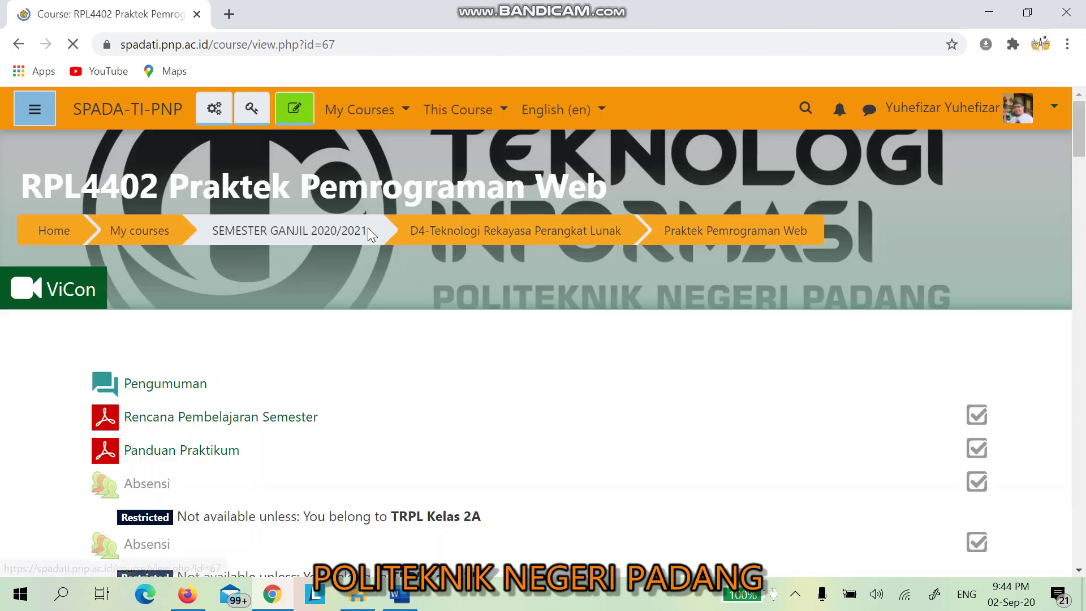
scroll(353, 393, "down", 5)
scroll(354, 393, "up", 5)
left_click(262, 111)
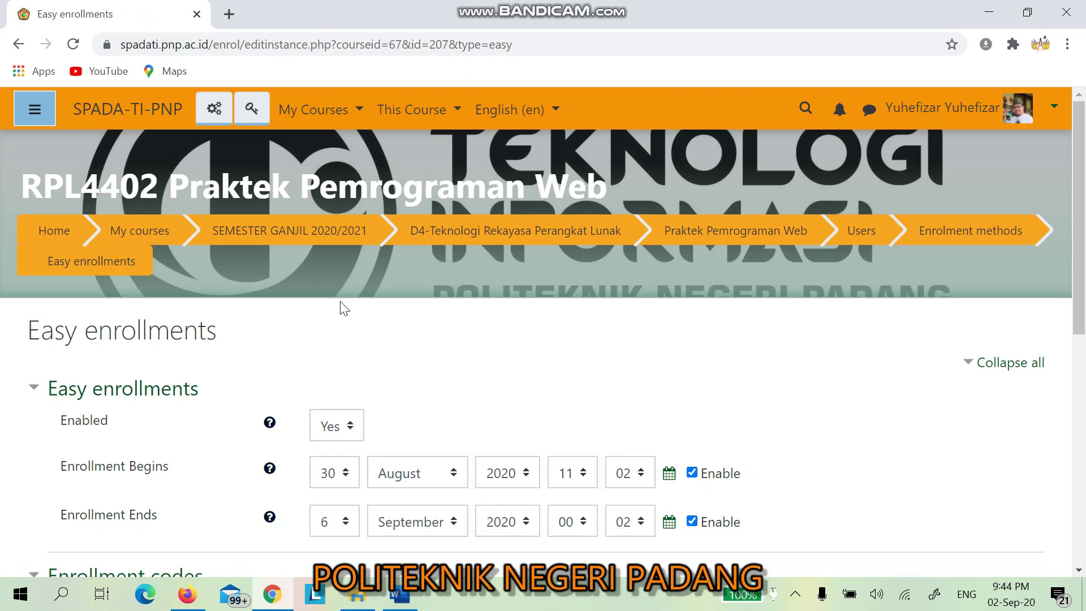
scroll(341, 317, "down", 3)
left_click_drag(385, 449, 307, 444)
left_click(307, 443)
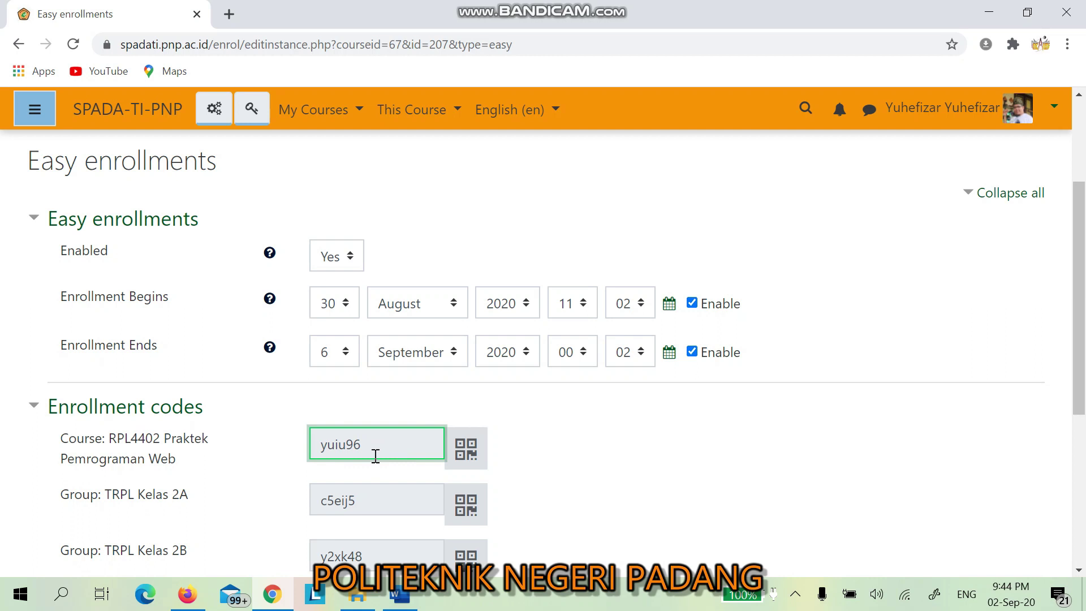
mouse_move(403, 599)
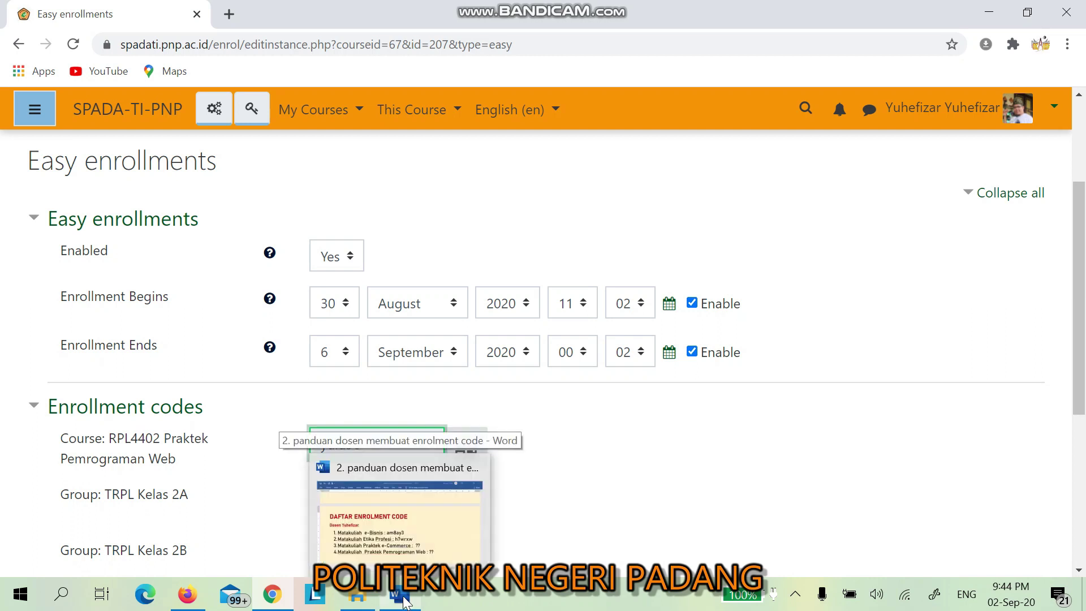
left_click(404, 600)
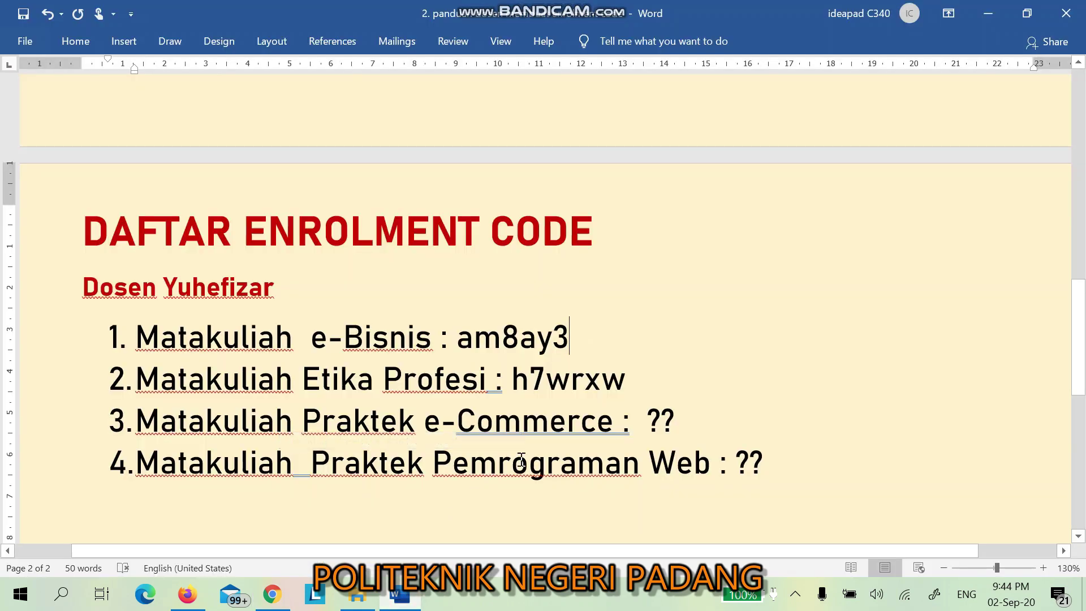
left_click(791, 458)
key("BackSpace")
key("BackSpace")
key("ctrl+v")
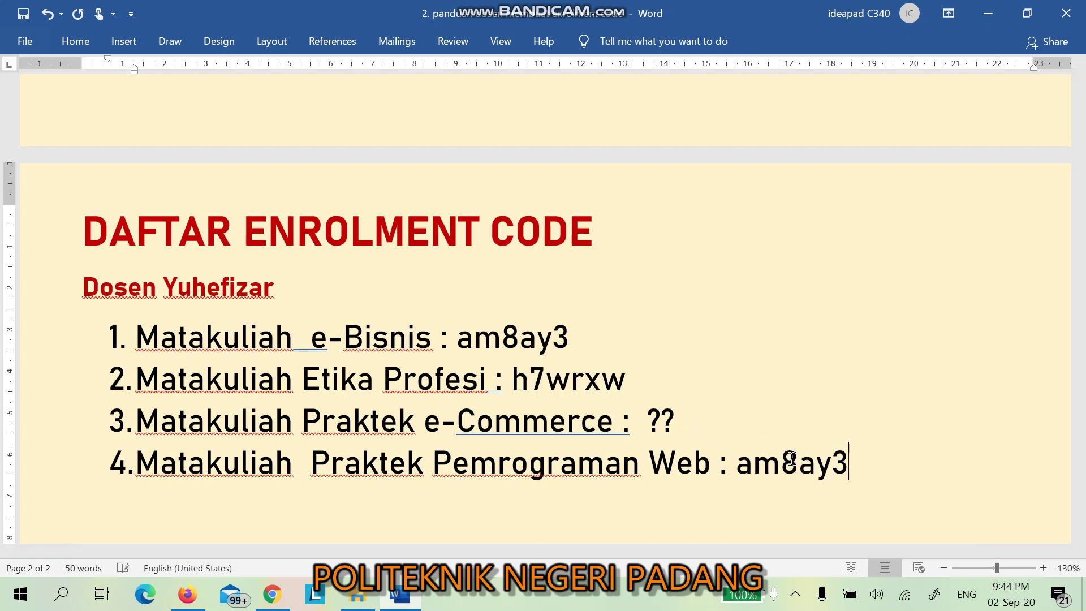
scroll(805, 427, "down", 1)
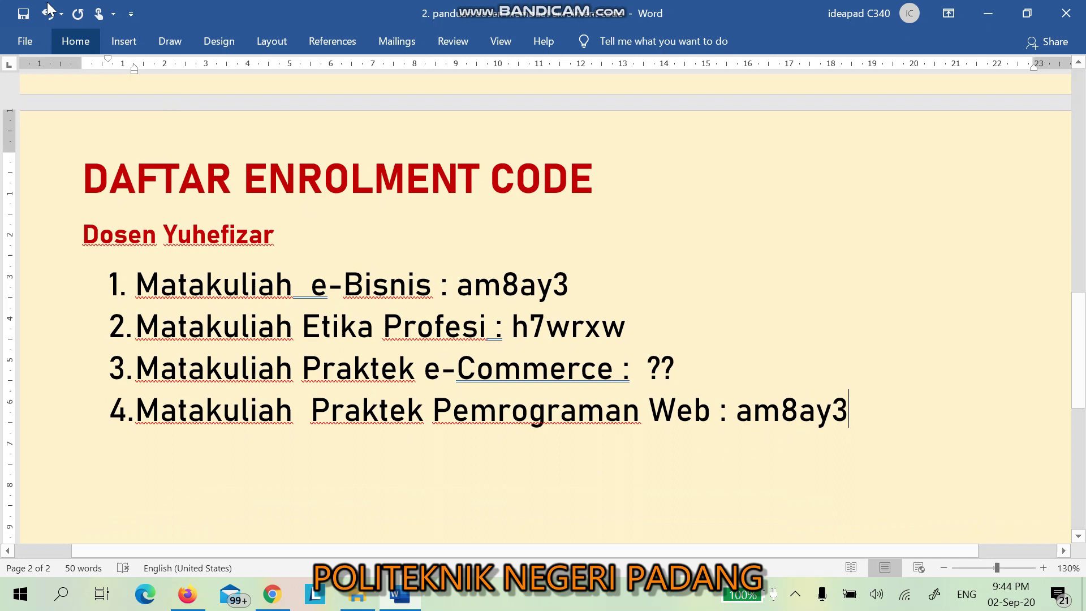
left_click(25, 16)
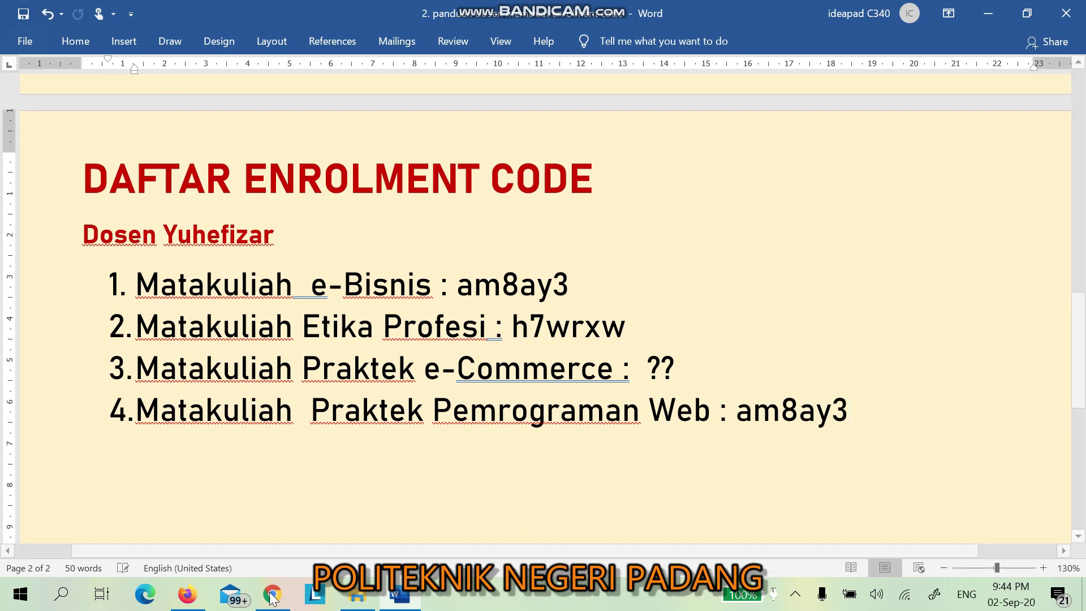
Step: Go from Praktek Pemrograman Web's Easy enrollments to the SPADA home page via the navigation drawer's Home
left_click(290, 594)
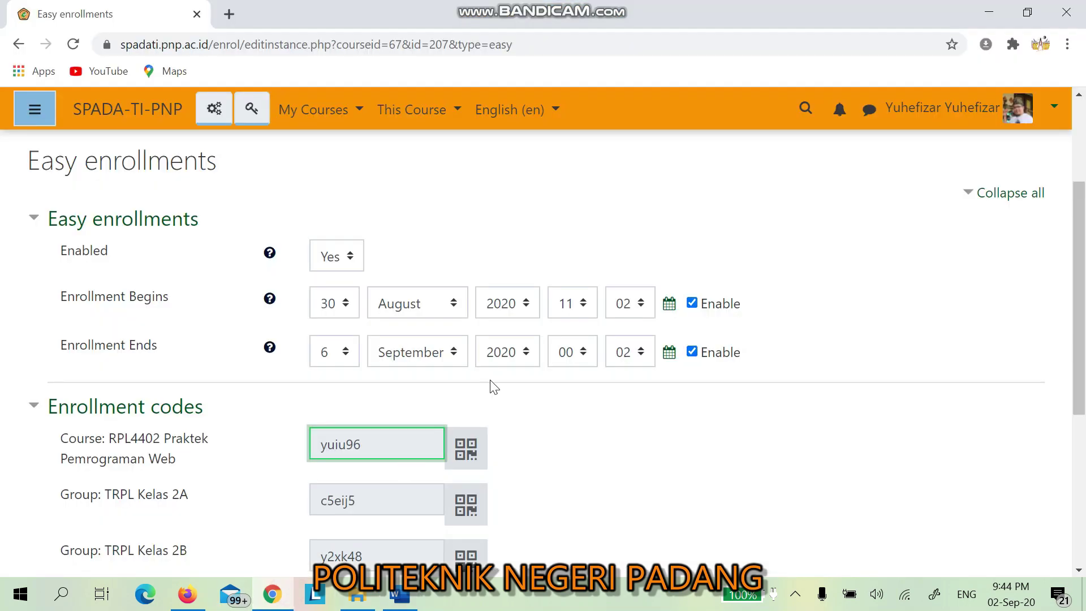
scroll(492, 384, "down", 1)
scroll(490, 383, "up", 4)
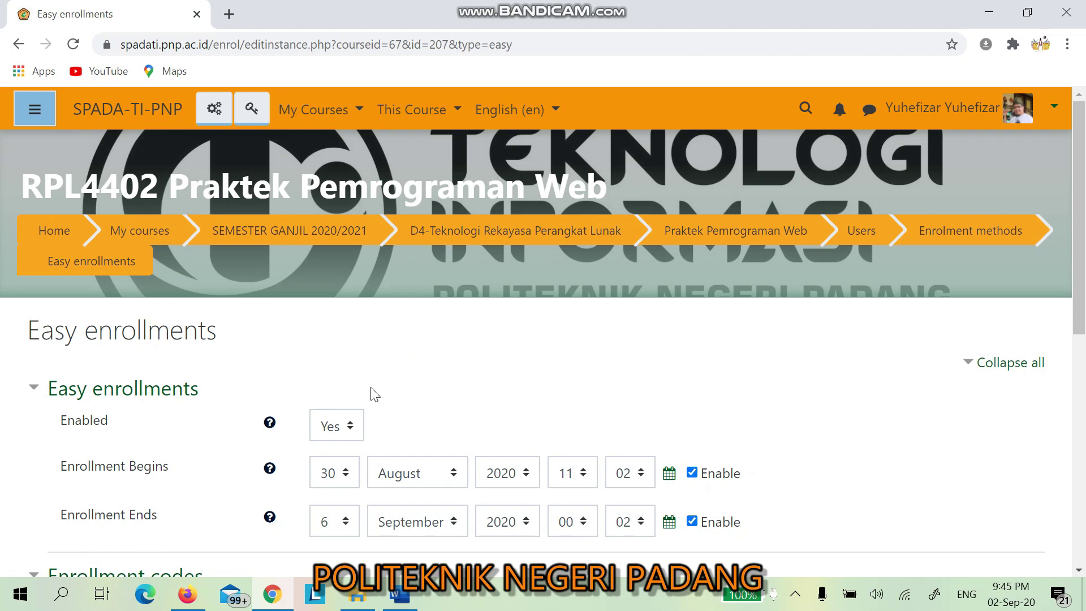
left_click(34, 109)
scroll(79, 395, "down", 5)
scroll(78, 396, "down", 6)
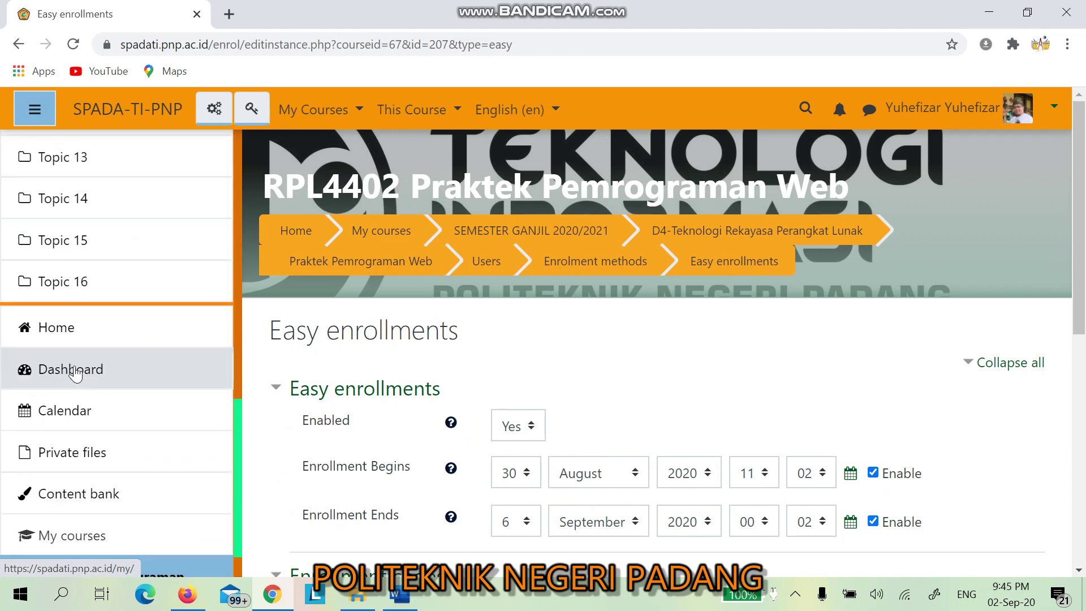
left_click(67, 344)
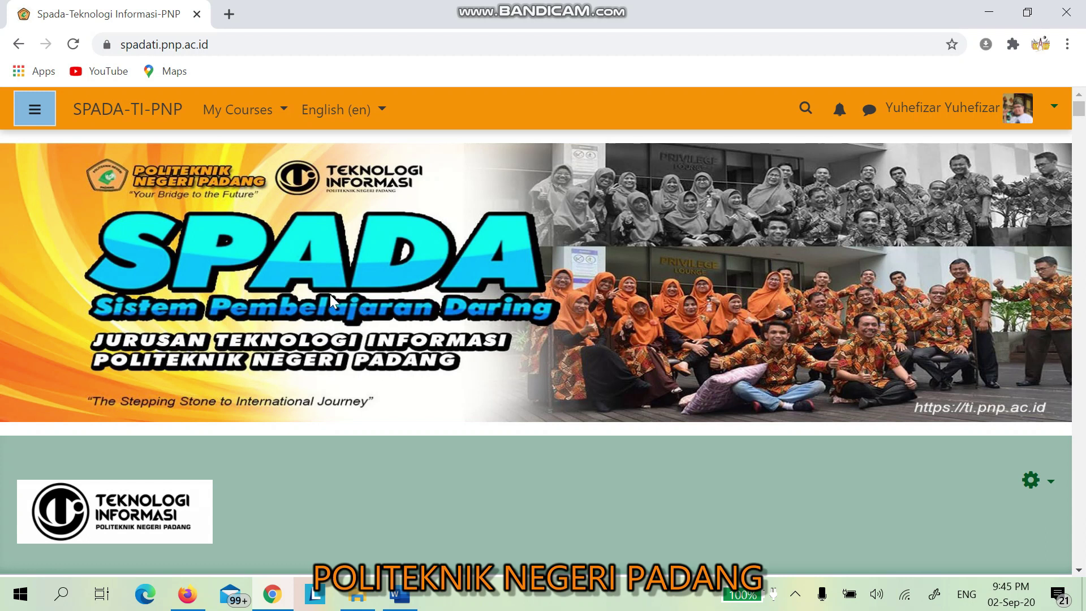
Step: Review the My Courses list, then bring the Daftar Enrolment Code document back to the front
mouse_move(398, 596)
left_click(282, 109)
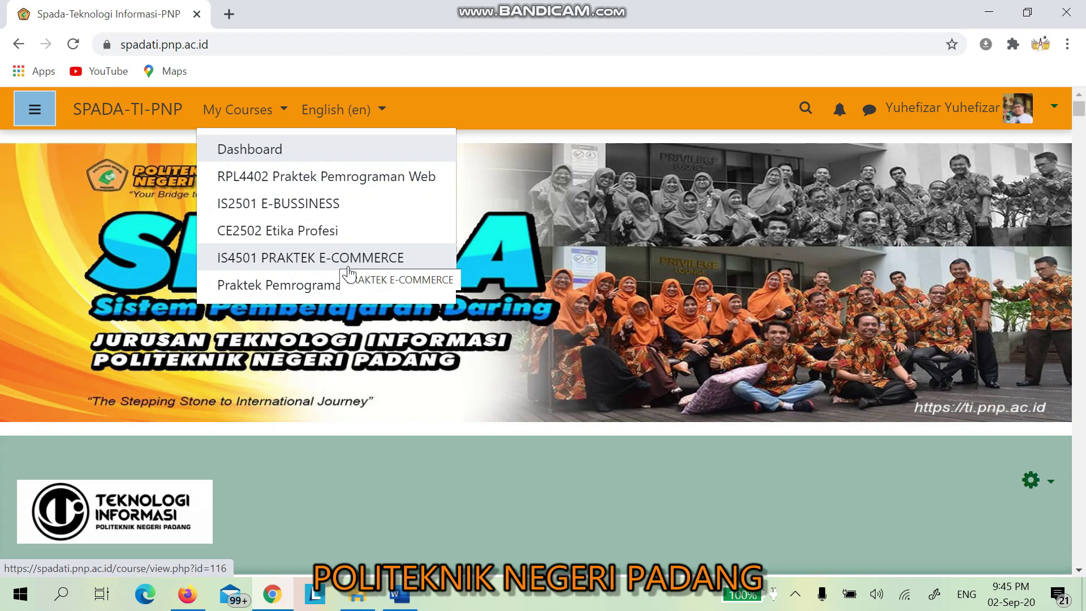
left_click(398, 595)
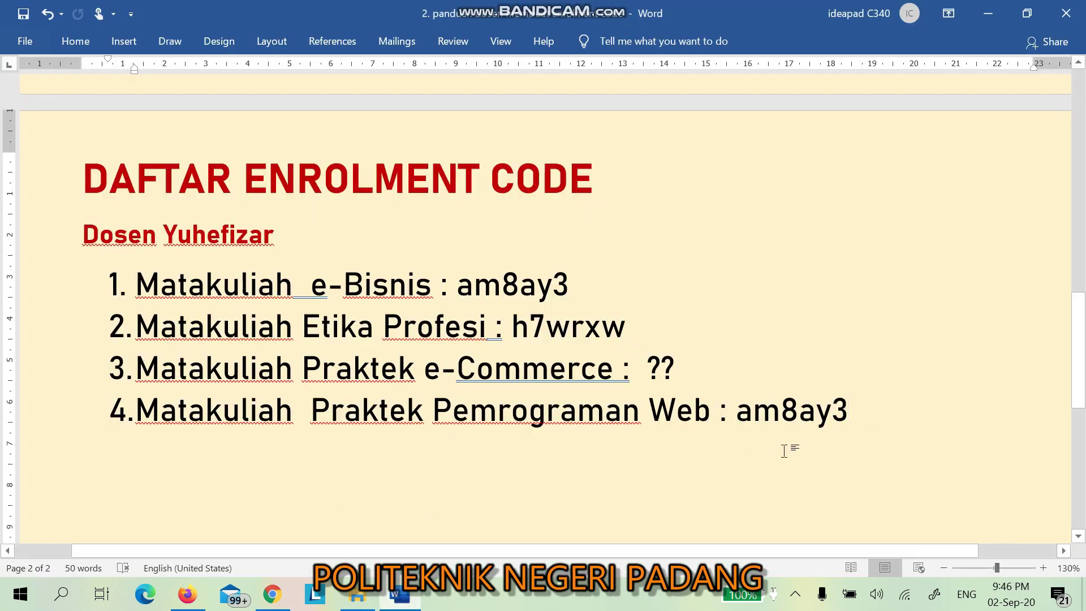
Step: Minimise the Word enrolment code list and close the My Courses dropdown in Chrome
left_click(991, 14)
left_click(433, 426)
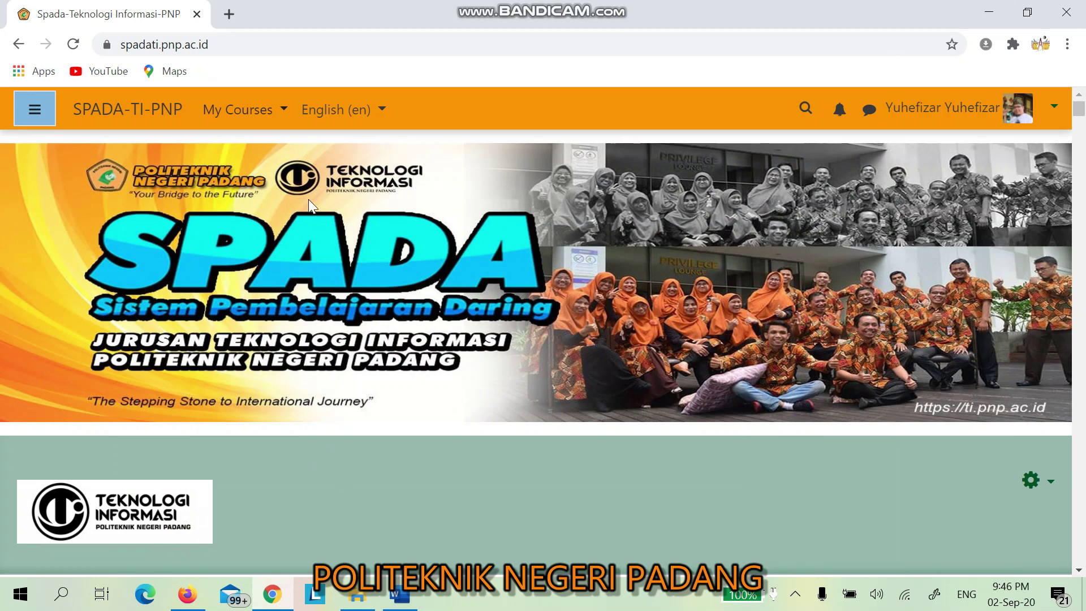
left_click(283, 110)
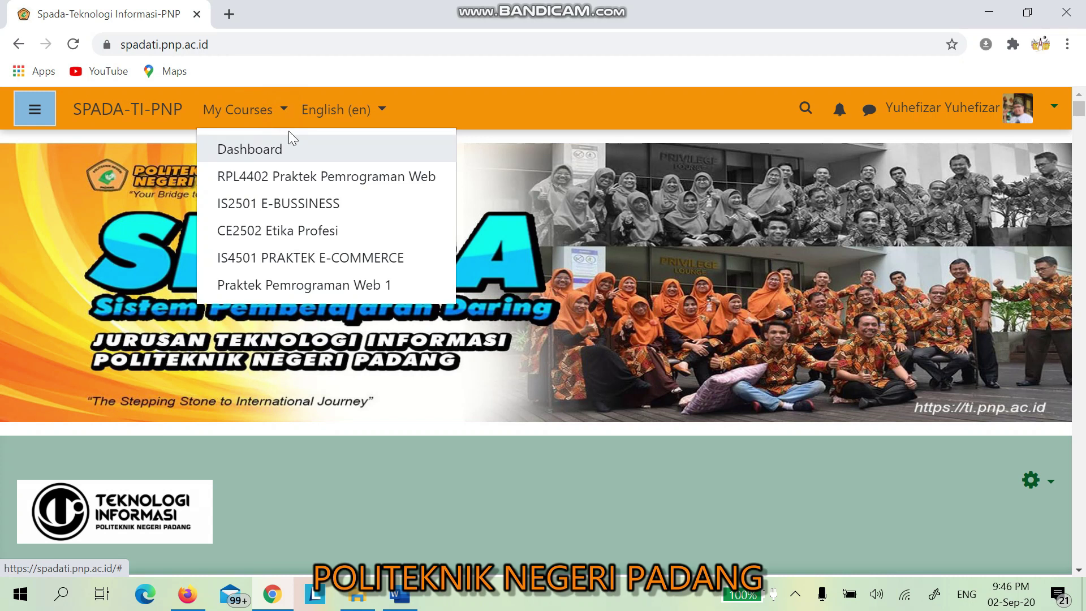
left_click(290, 180)
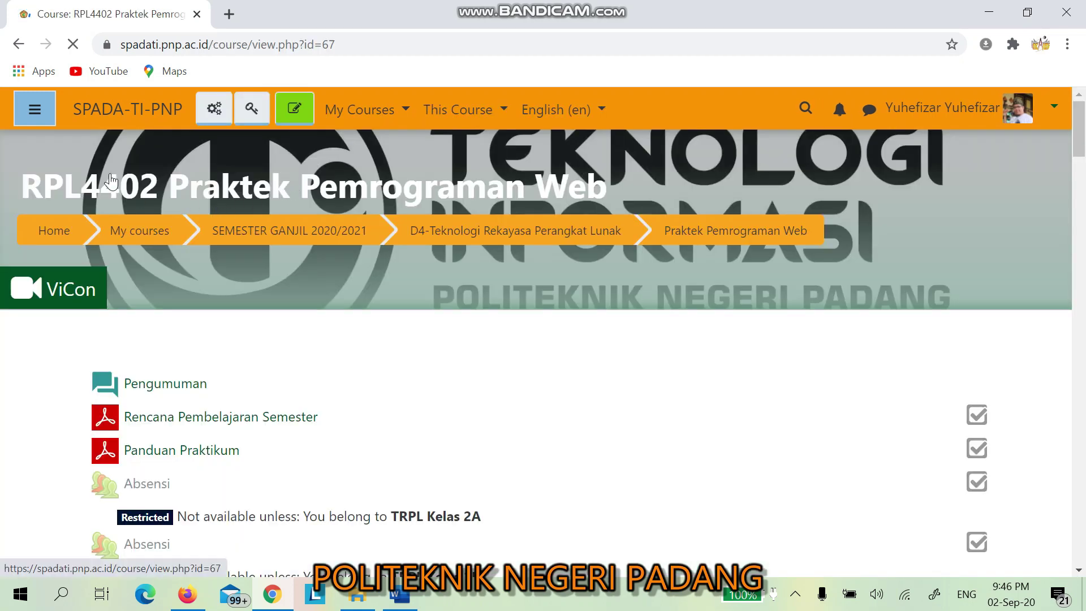
left_click(35, 111)
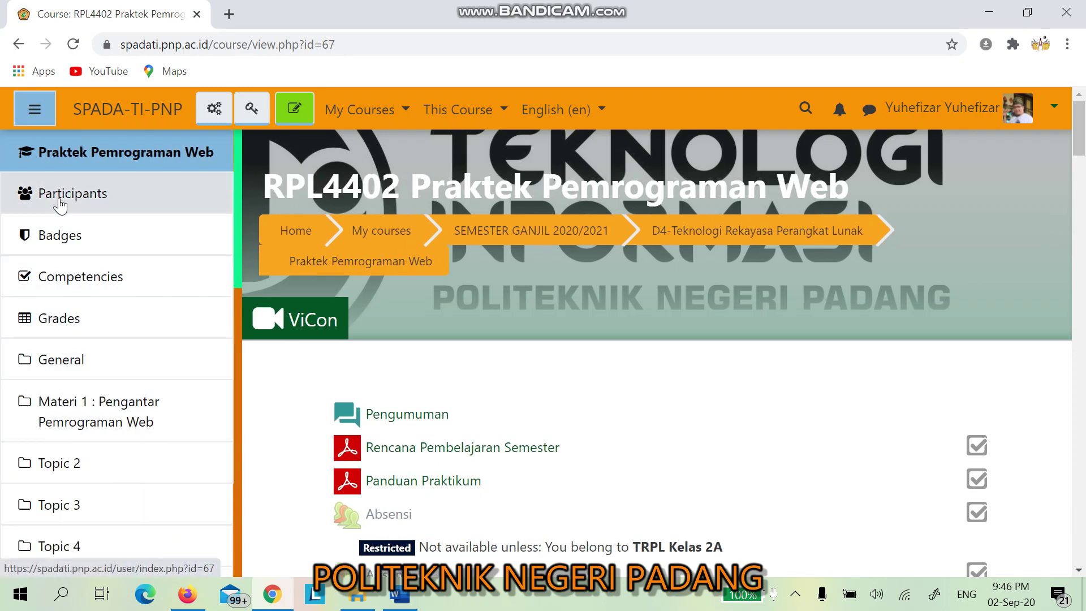
left_click(60, 205)
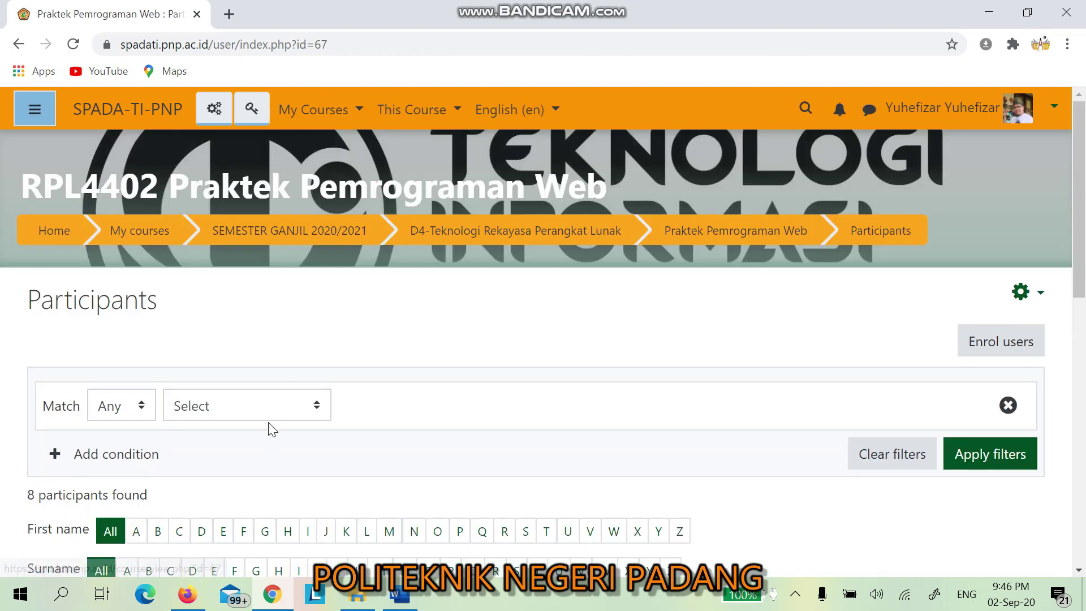
scroll(275, 430, "down", 1)
scroll(270, 418, "down", 2)
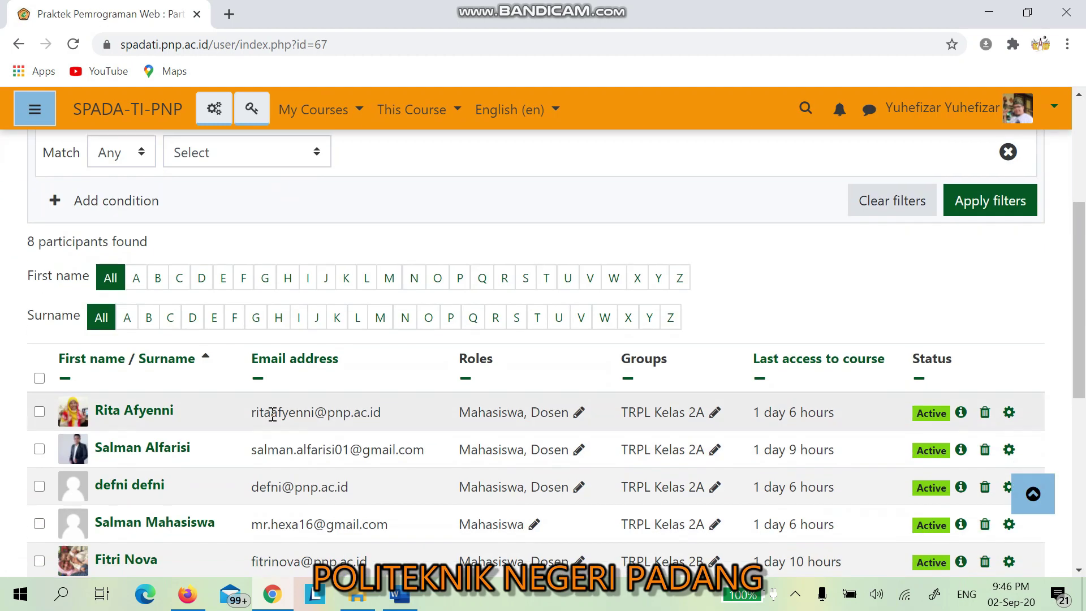
scroll(271, 419, "up", 1)
scroll(417, 387, "up", 2)
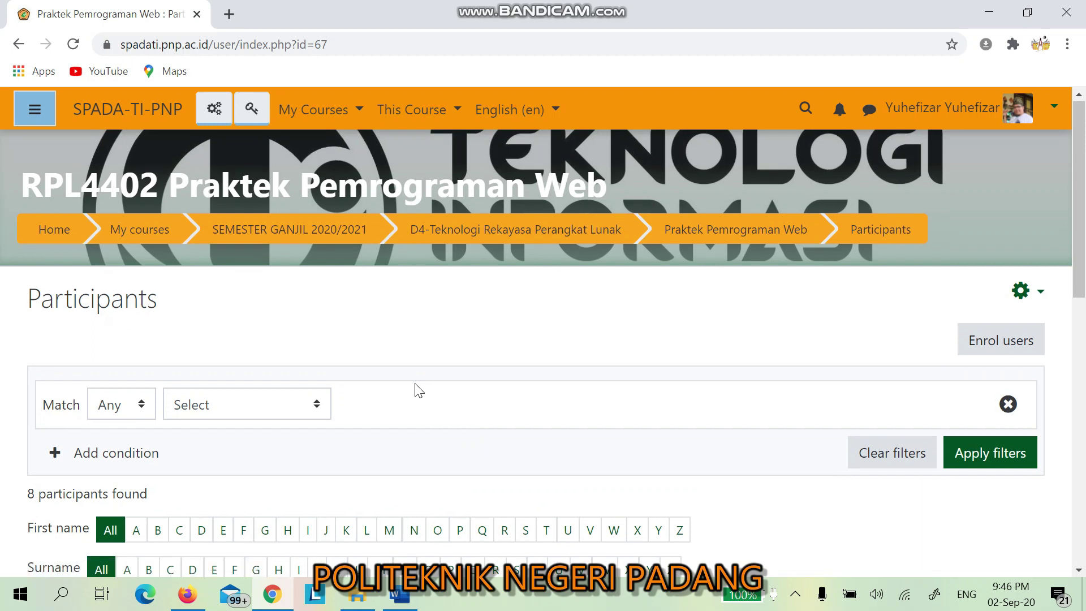
scroll(406, 408, "down", 4)
scroll(402, 407, "down", 5)
scroll(467, 398, "up", 8)
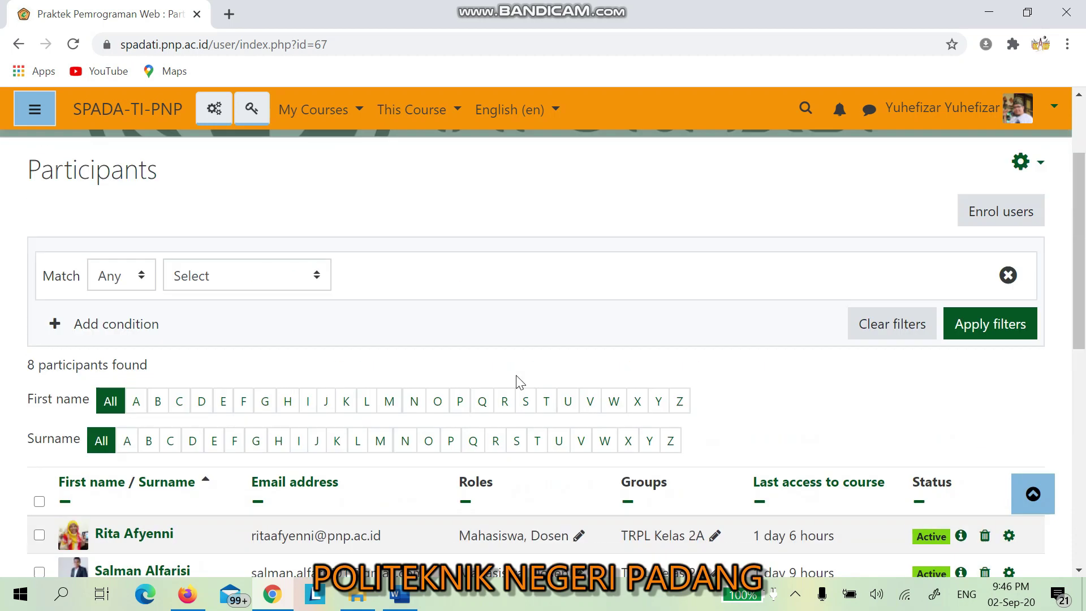
scroll(512, 375, "up", 1)
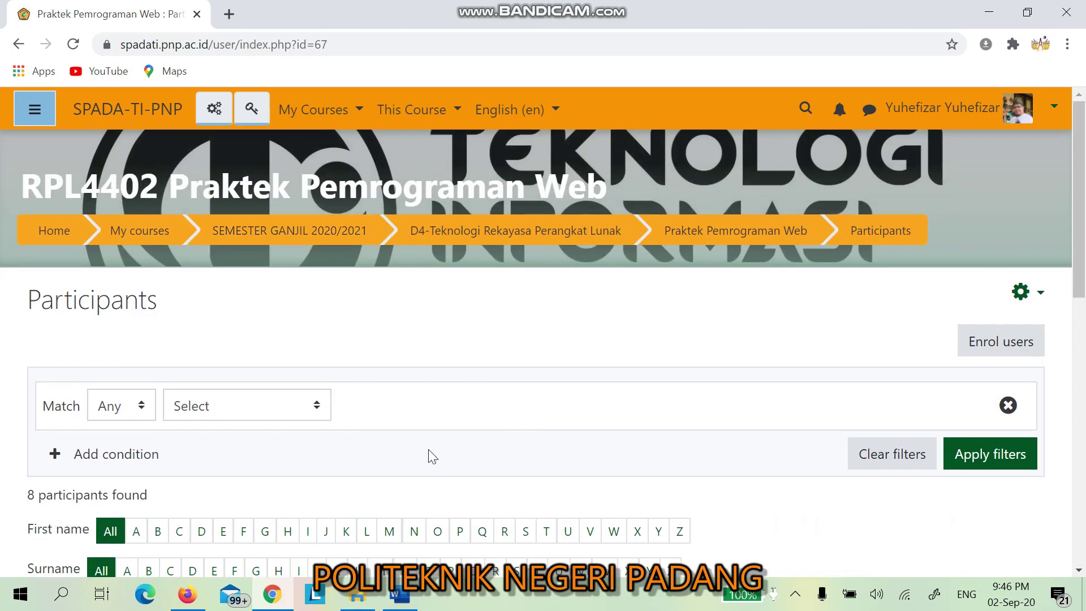
left_click(40, 112)
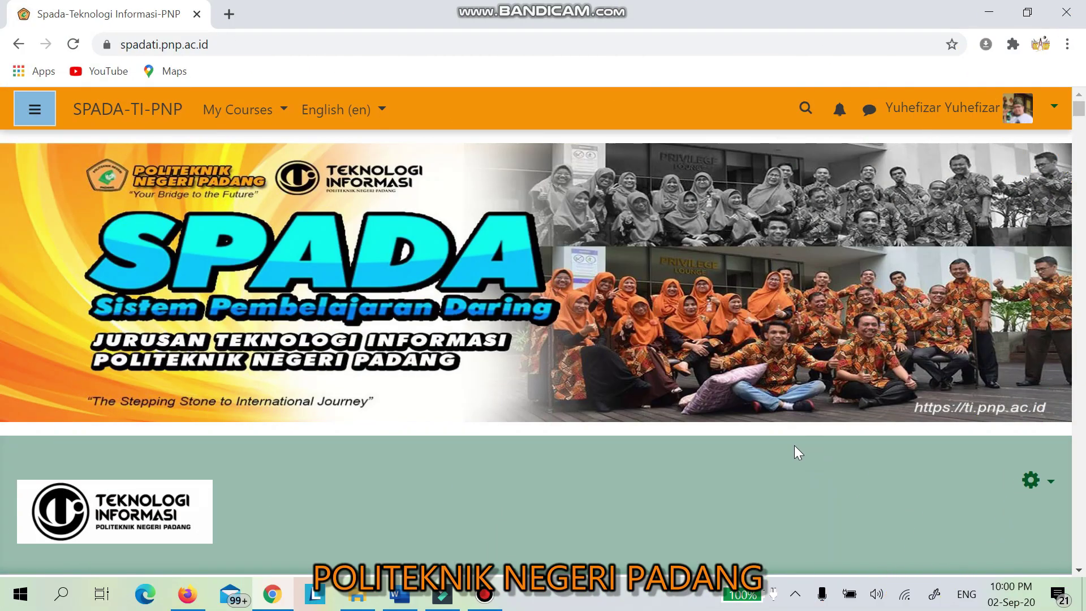